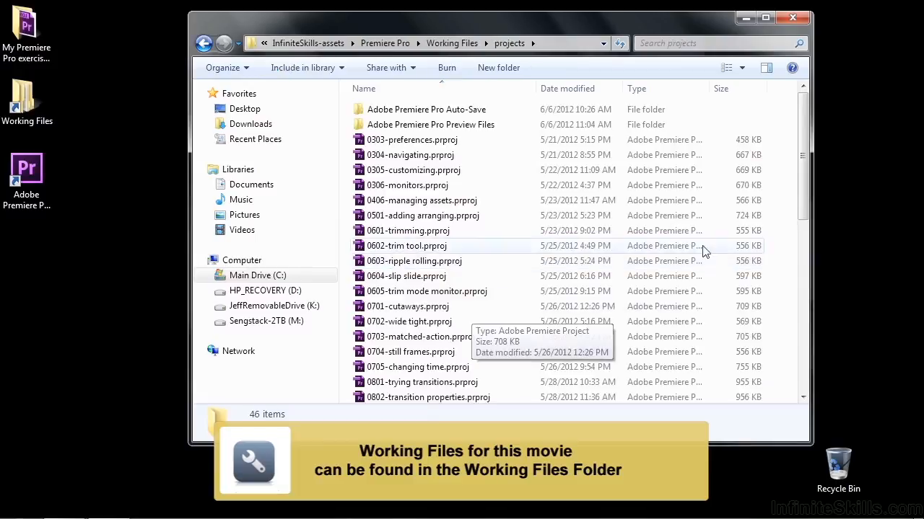
- Open the project file 1206-opacity blending.prproj from the projects folder
drag(805, 180, 815, 388)
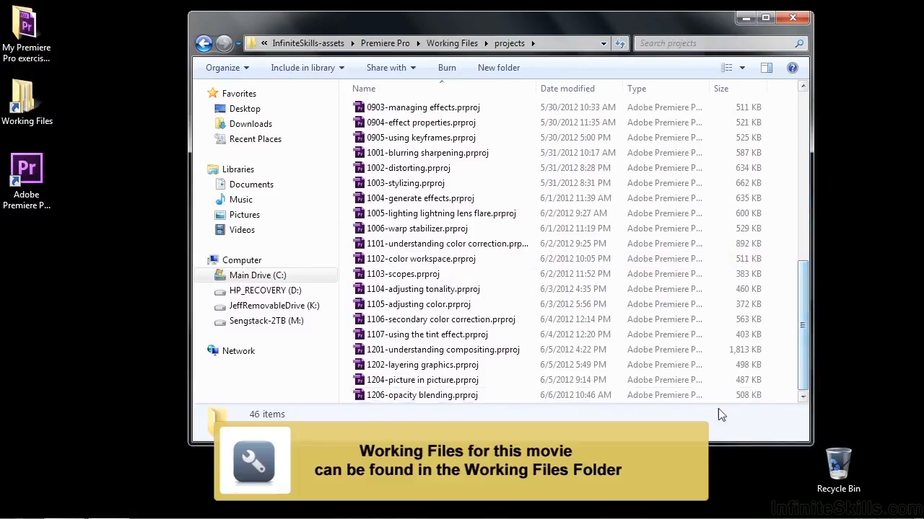
click(372, 401)
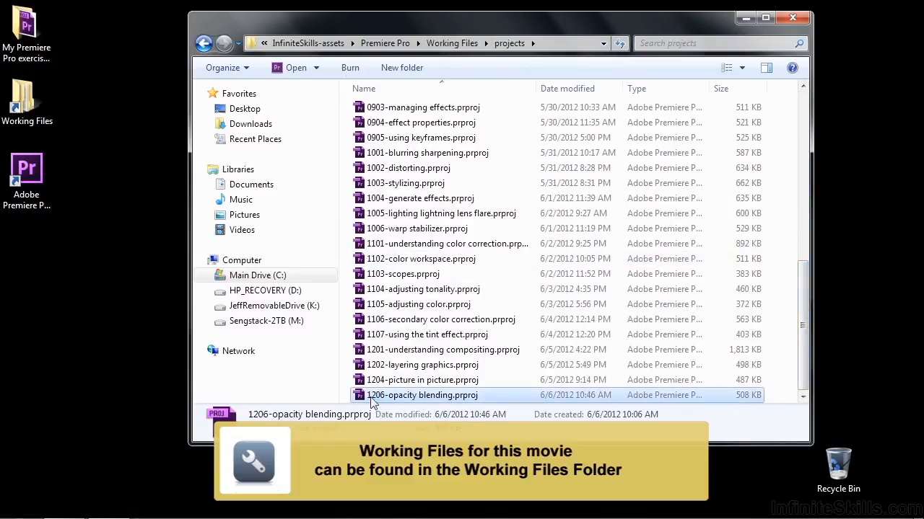
double_click(371, 398)
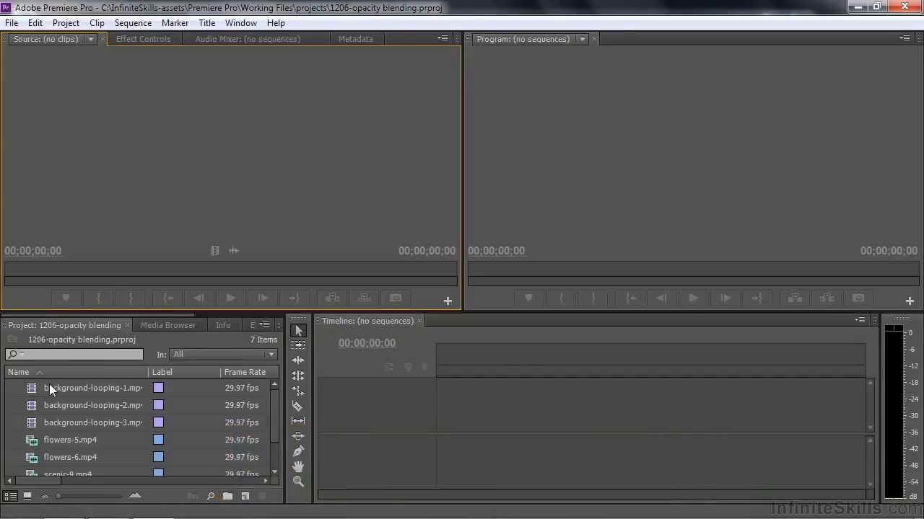
- Create a new sequence from the green background-looping-1.mp4 clip, browsing the project assets as thumbnails
click(29, 498)
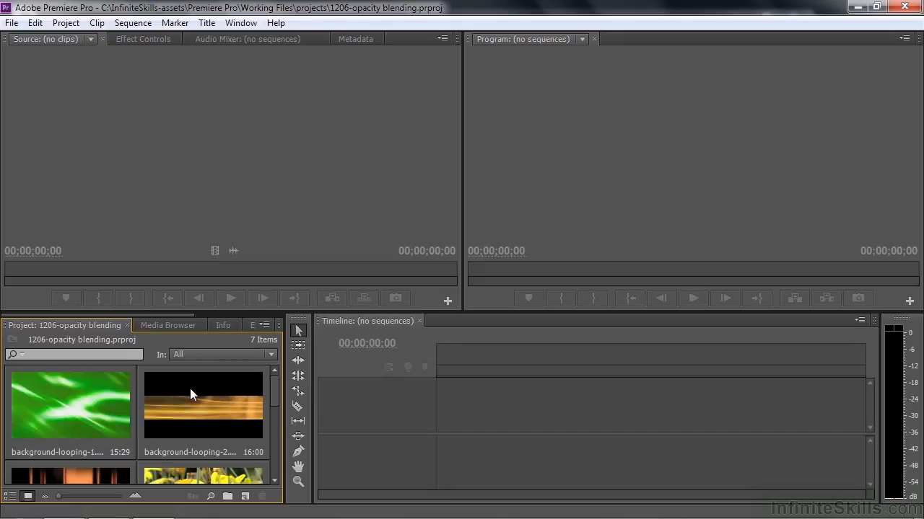
drag(275, 391, 274, 402)
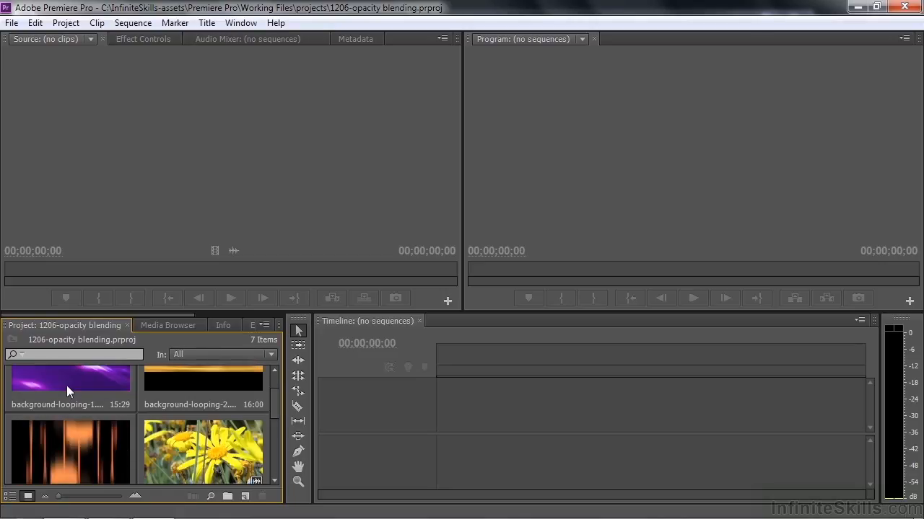
scroll(275, 411, up, 2)
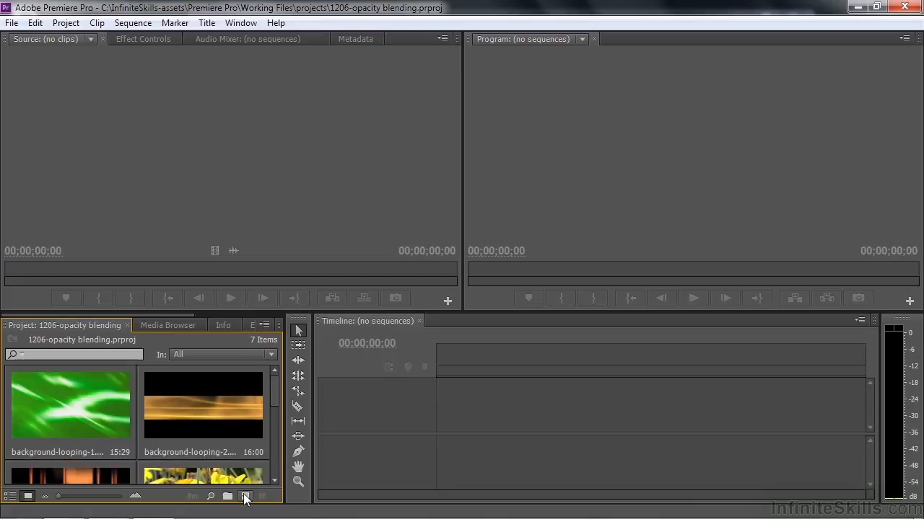
drag(83, 412, 248, 498)
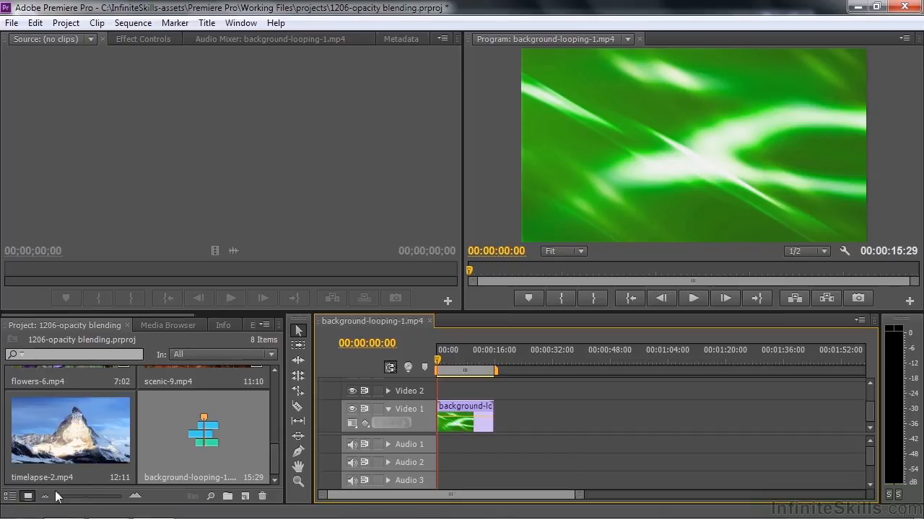
- Place background-looping-2.mp4 on Video 2 at the sequence start, above background-looping-1.mp4, and park the playhead at 00:00:02:16
click(11, 498)
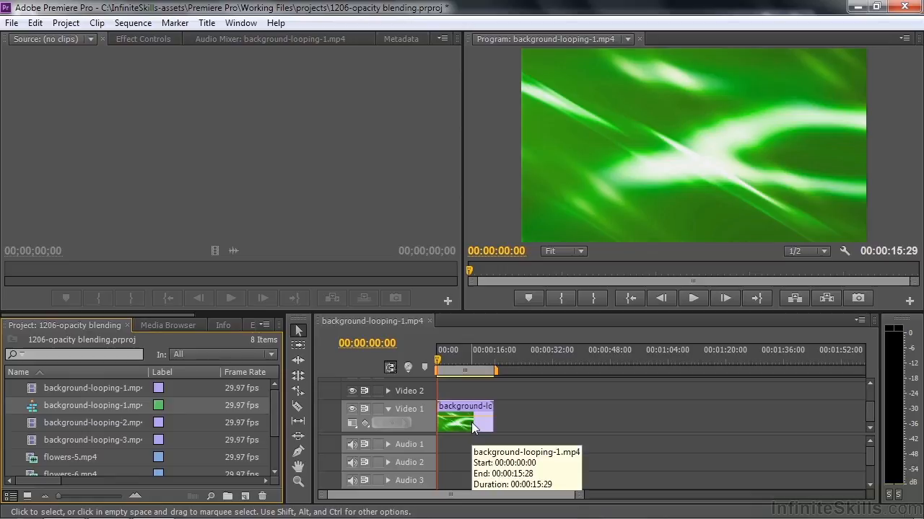
key(backslash)
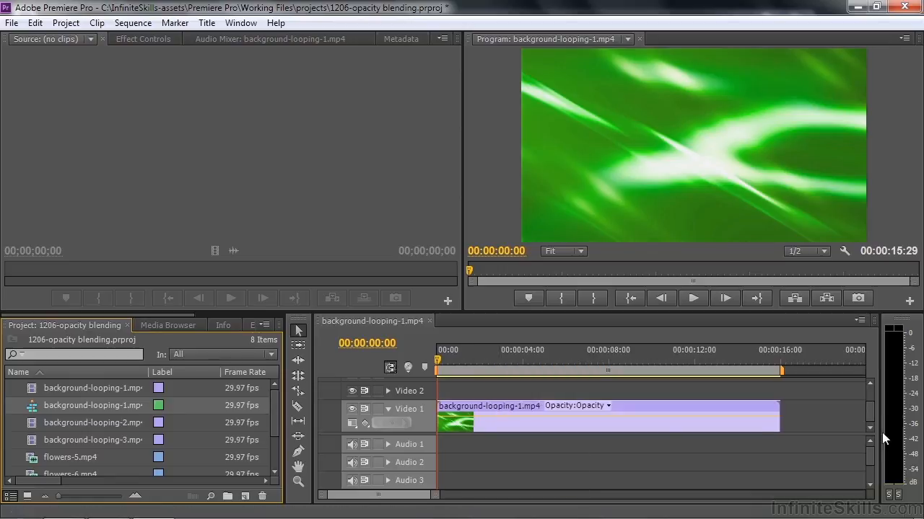
drag(872, 434, 877, 485)
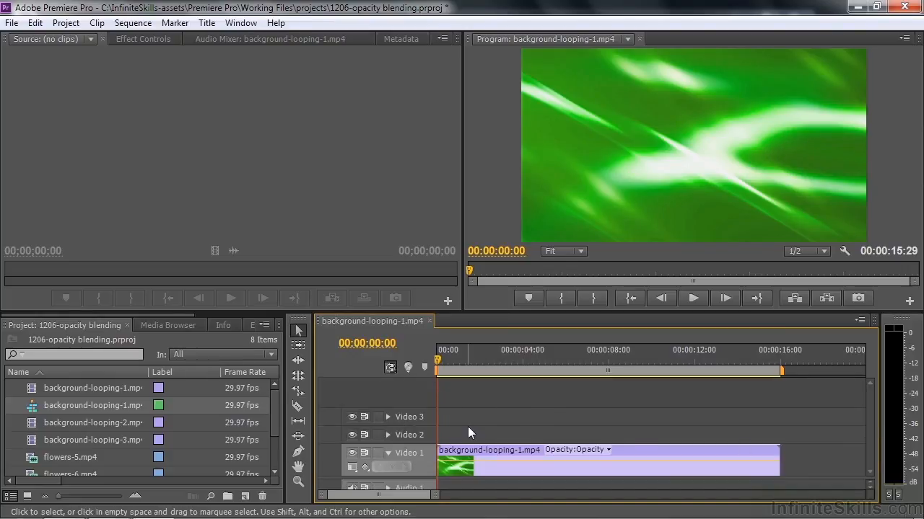
drag(439, 367, 719, 404)
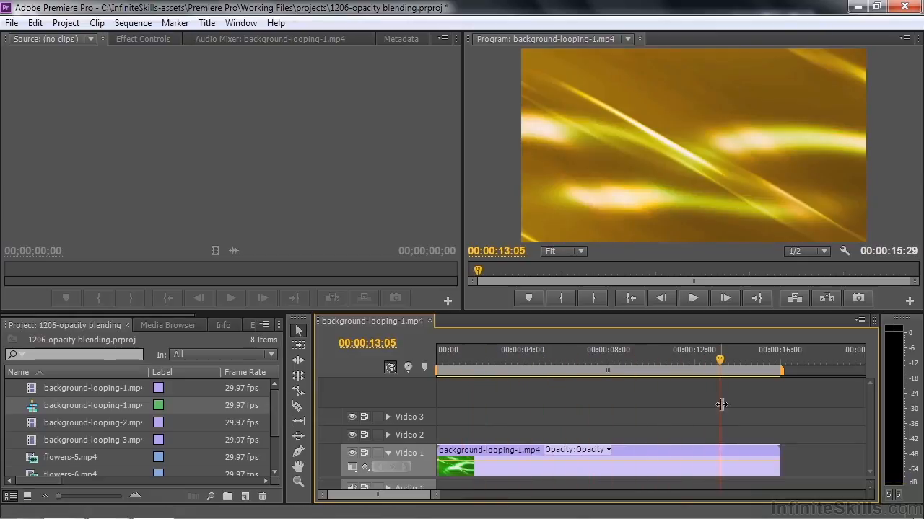
drag(730, 365, 486, 393)
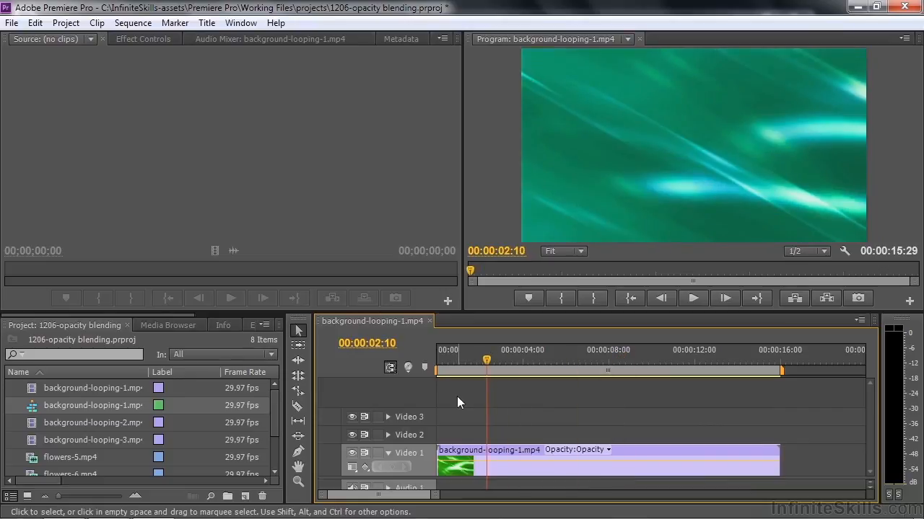
drag(72, 423, 448, 438)
mouse_move(492, 367)
mouse_down()
mouse_move(471, 365)
mouse_move(517, 367)
mouse_move(488, 369)
mouse_up()
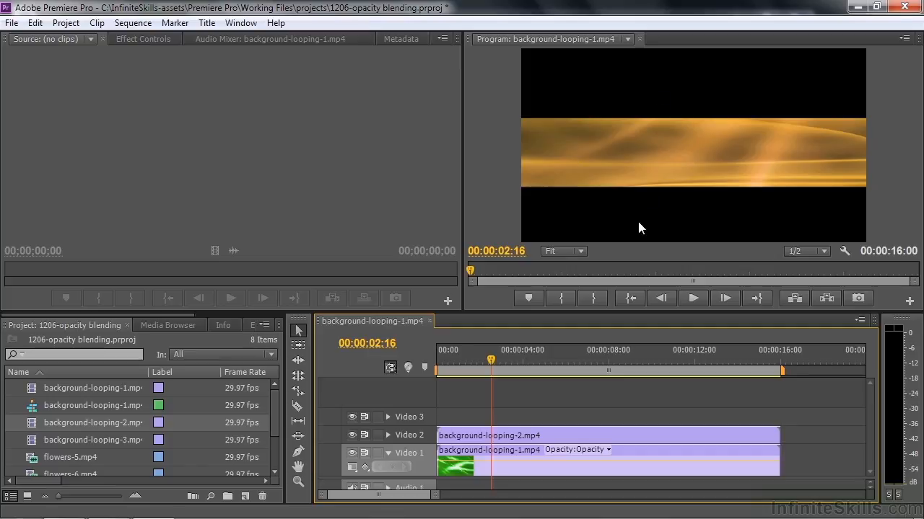
- Apply the Crop effect to the background-looping-2.mp4 clip on Video 2
drag(164, 316, 235, 312)
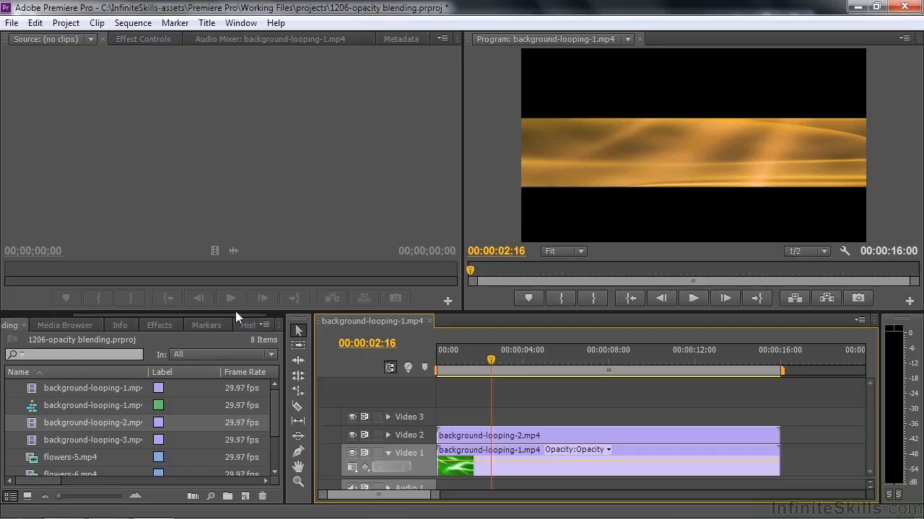
click(167, 325)
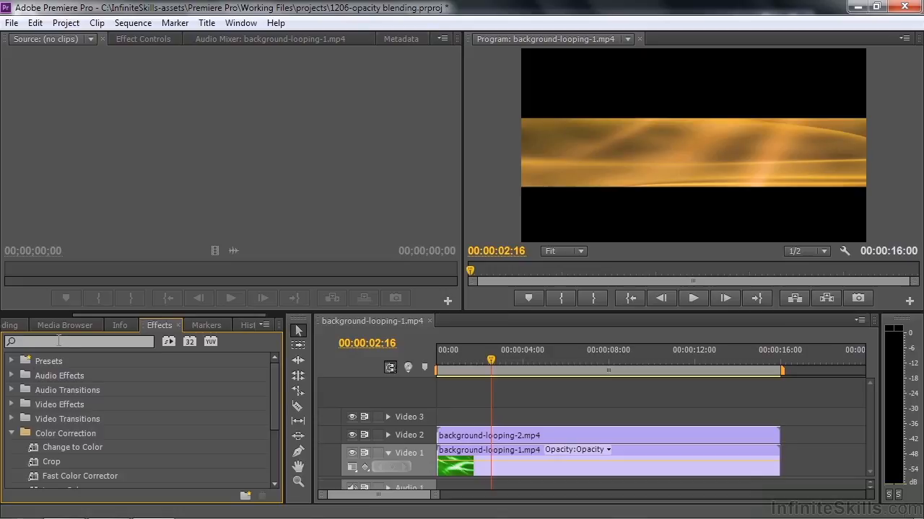
drag(33, 460, 485, 436)
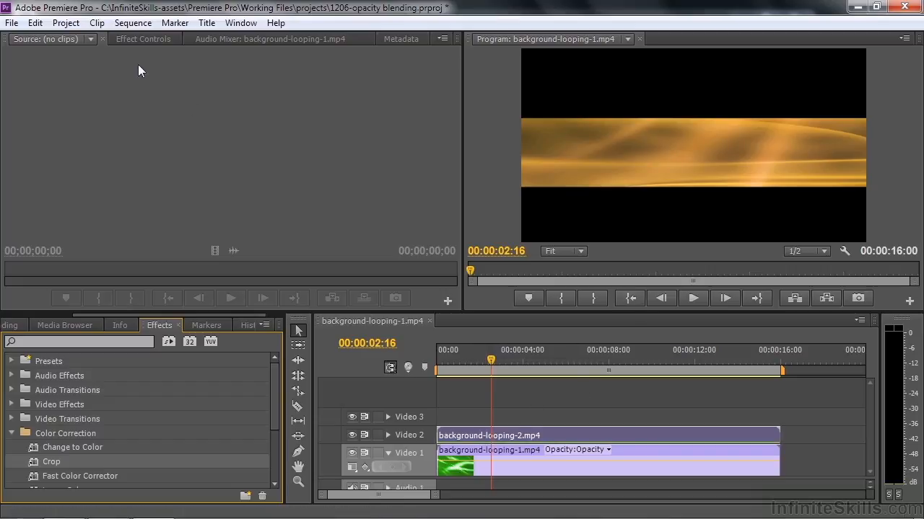
- Crop about 36.1% off the top of background-looping-2.mp4 to remove the black area above the gold band
click(127, 41)
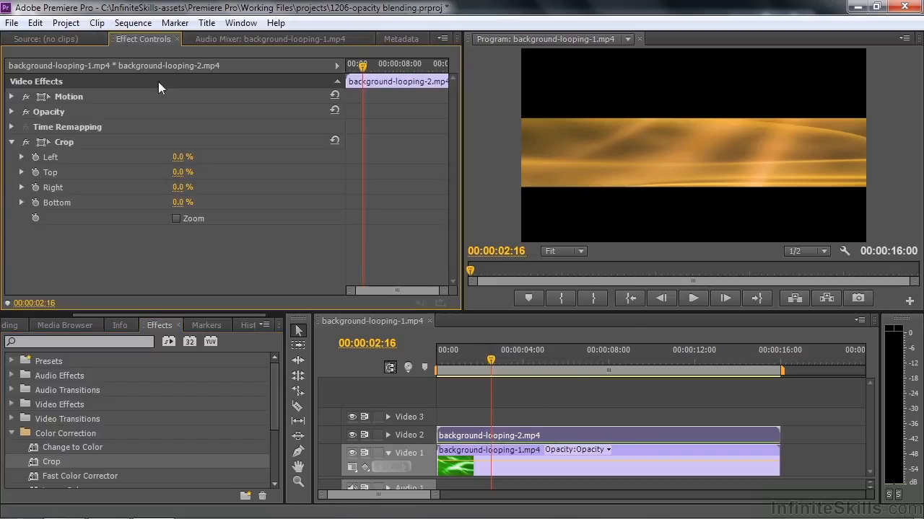
click(47, 140)
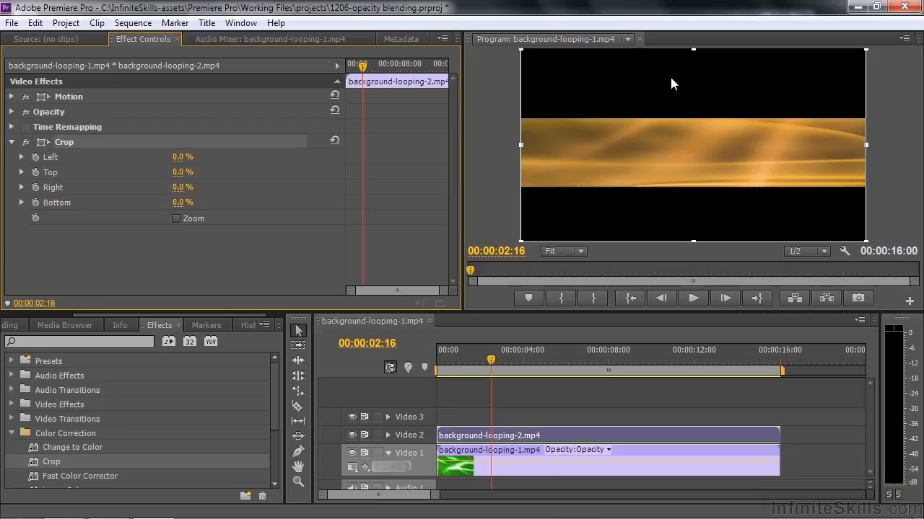
drag(693, 49, 690, 119)
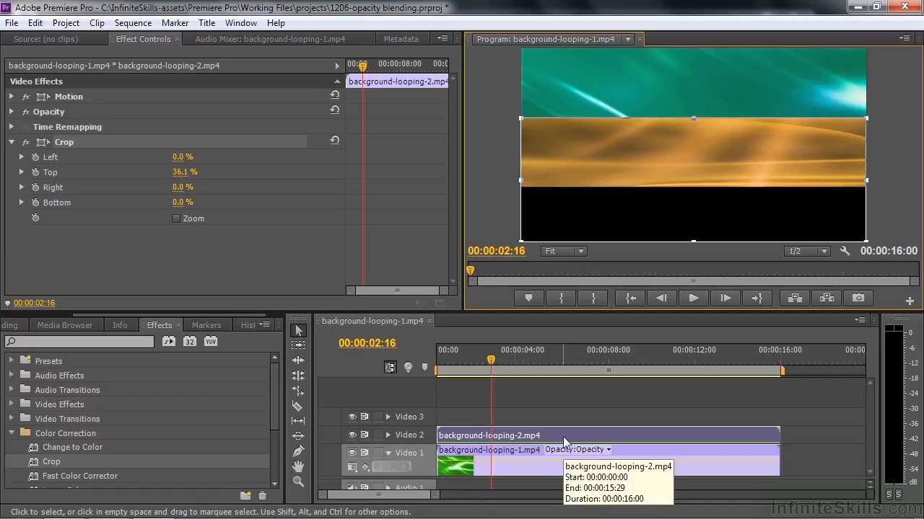
click(11, 143)
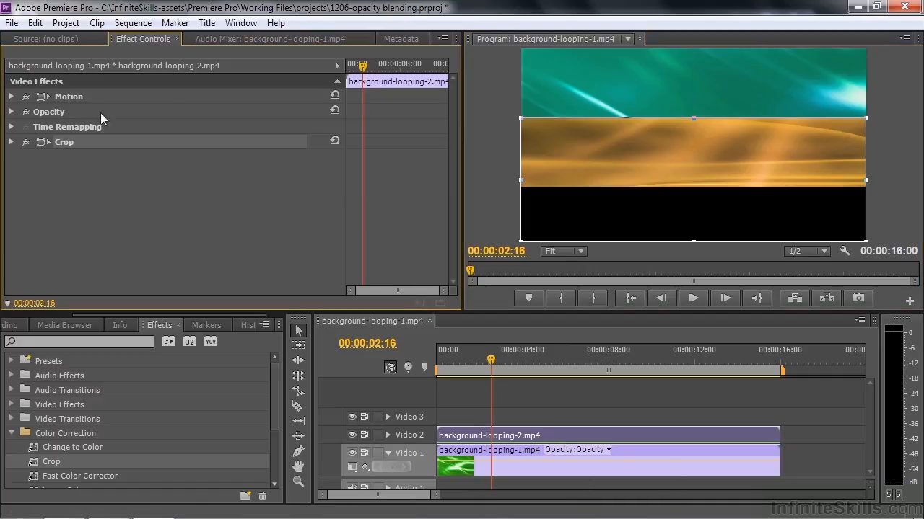
- Try an opacity of 77% on background-looping-2.mp4 and return it to 100%
click(12, 112)
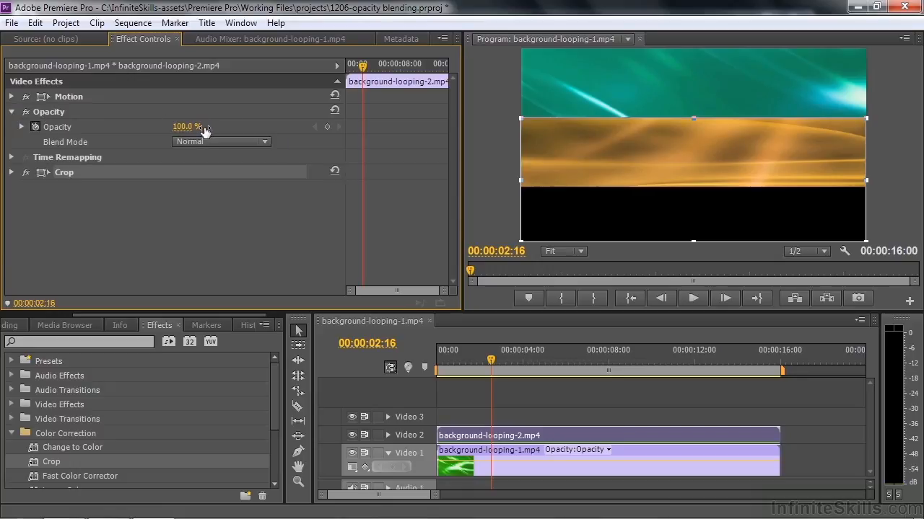
click(186, 126)
text(77)
key(Return)
mouse_move(170, 126)
mouse_down()
mouse_move(129, 126)
mouse_move(181, 126)
mouse_move(121, 127)
mouse_move(182, 126)
mouse_up()
- Try the Darken, Multiply, Color Burn, Linear Burn and Darker Color blend modes in turn on background-looping-2.mp4
click(266, 142)
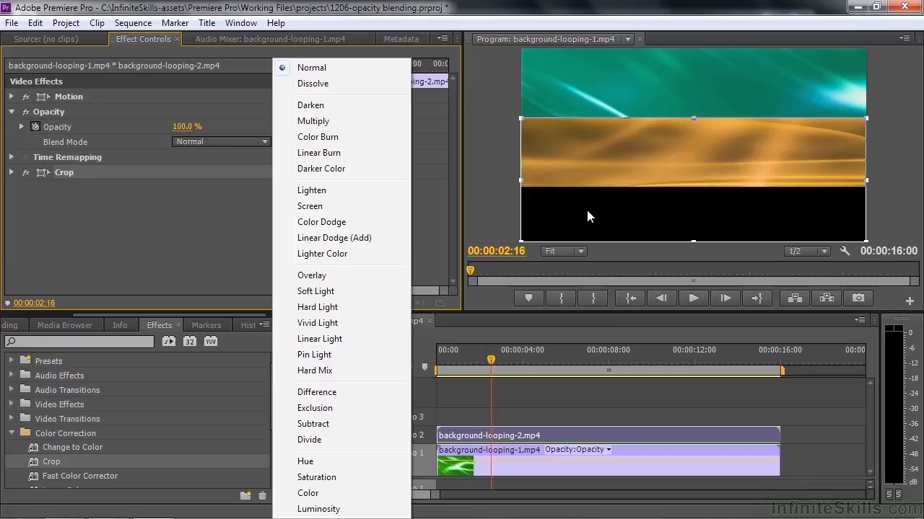
click(309, 106)
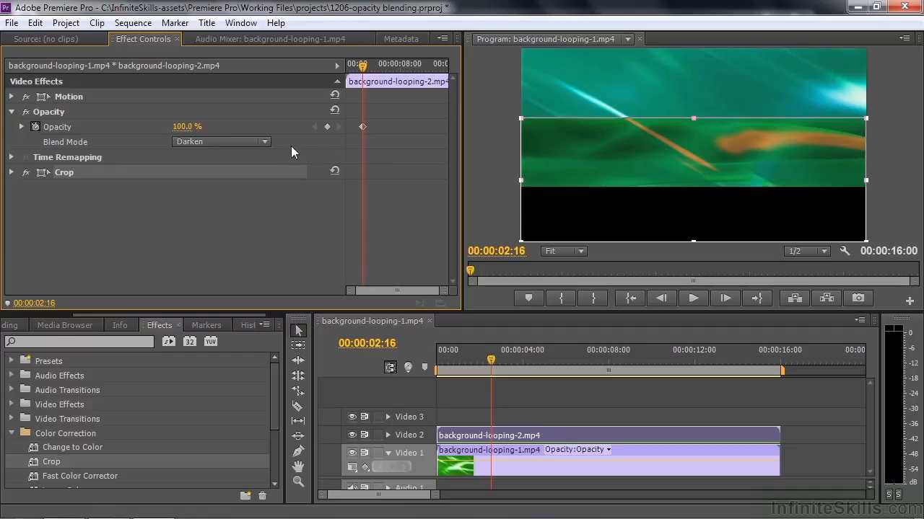
click(263, 146)
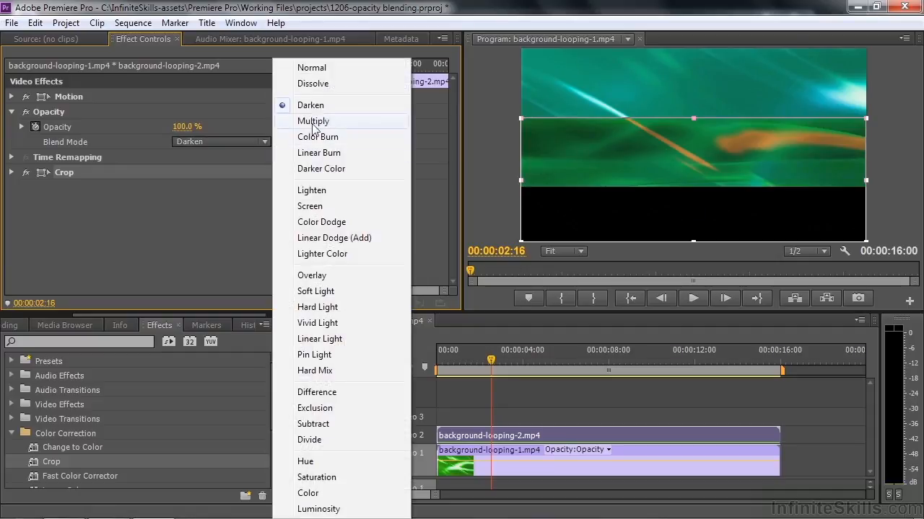
click(311, 121)
click(264, 143)
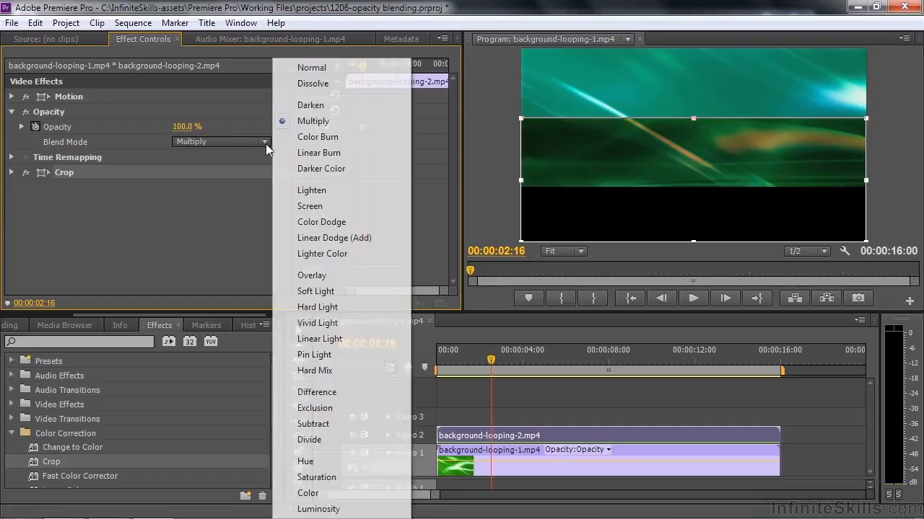
click(326, 138)
click(265, 141)
click(291, 149)
click(264, 141)
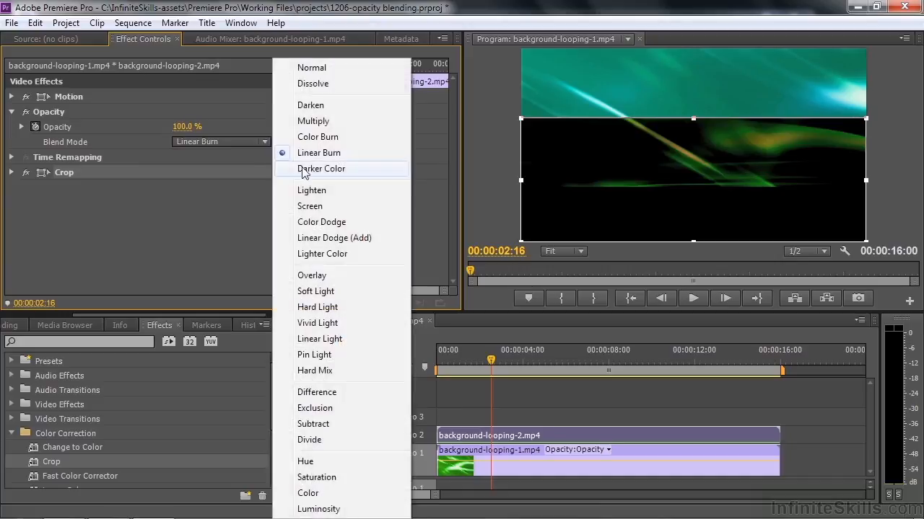
click(301, 167)
- Try the Lighten, Screen, Color Dodge, Linear Dodge (Add) and Lighter Color blend modes on background-looping-2.mp4, viewing from 00:00:02:02
click(264, 141)
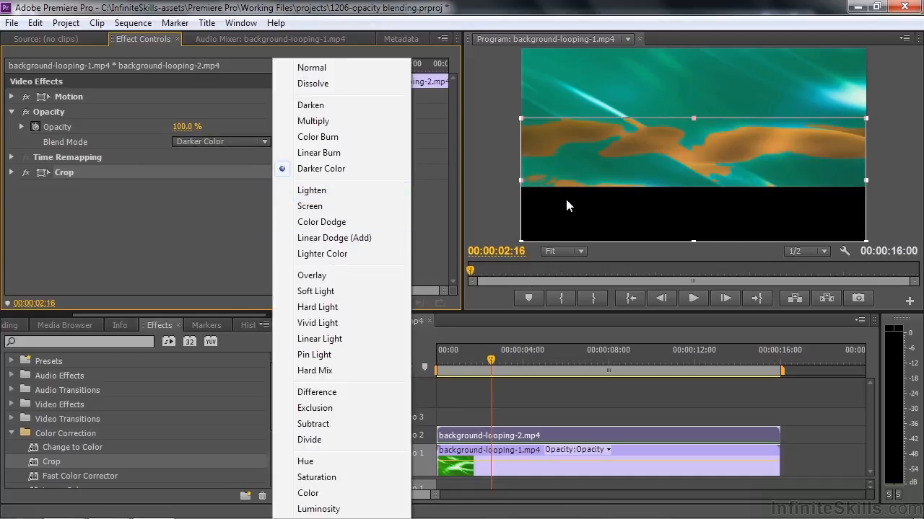
click(308, 190)
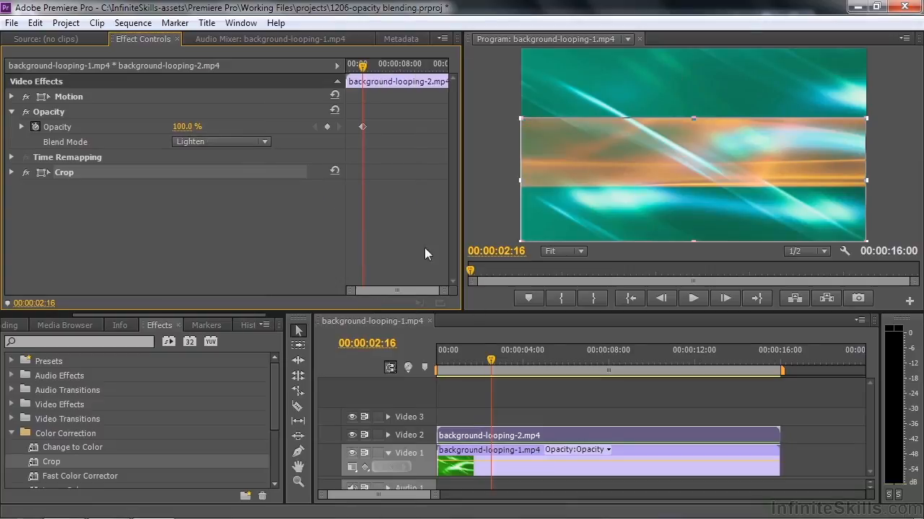
mouse_move(491, 356)
mouse_down()
mouse_move(464, 358)
mouse_move(482, 360)
mouse_up()
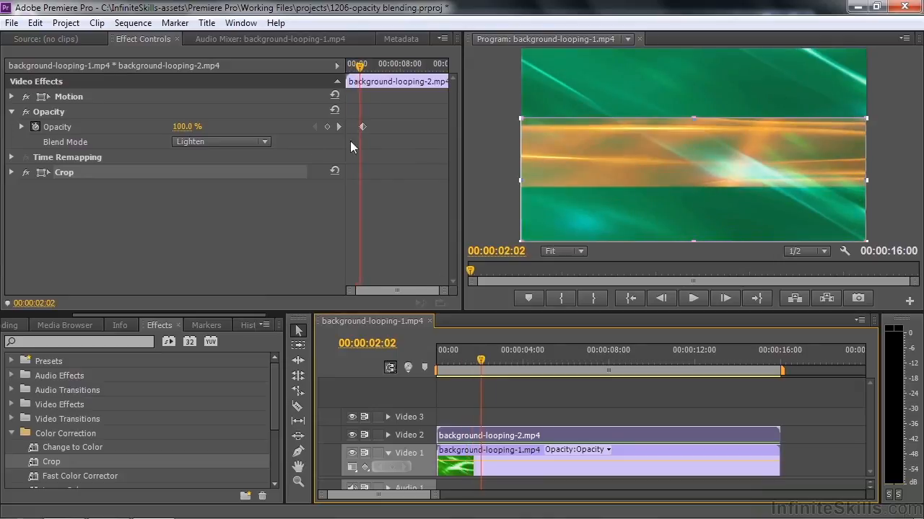
click(265, 142)
click(324, 206)
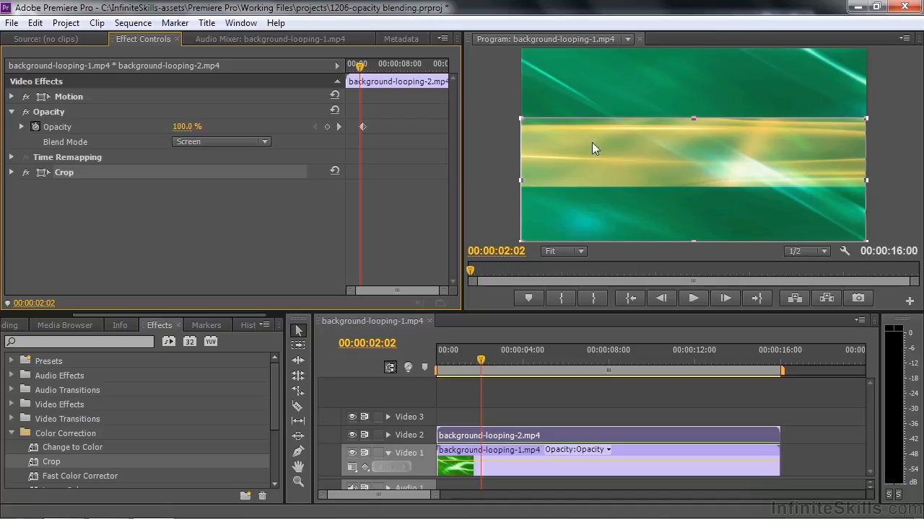
click(266, 142)
click(312, 221)
click(265, 141)
click(310, 238)
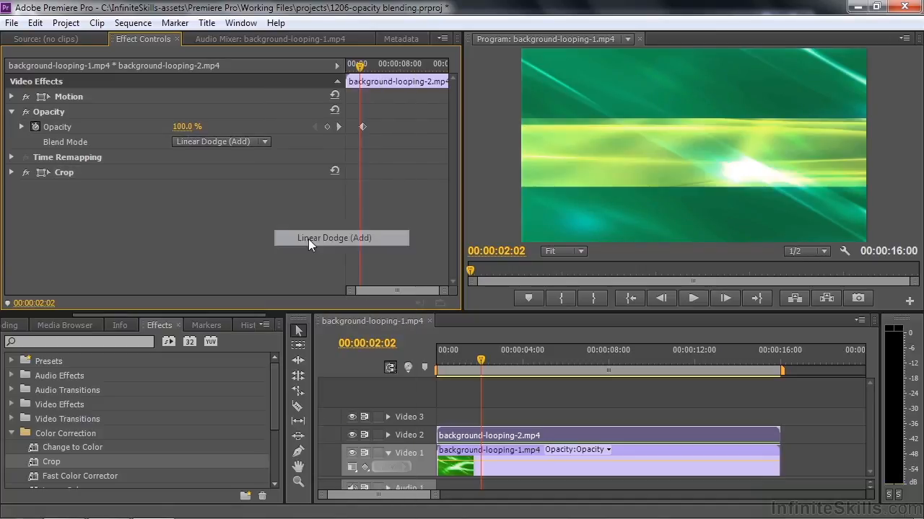
click(266, 142)
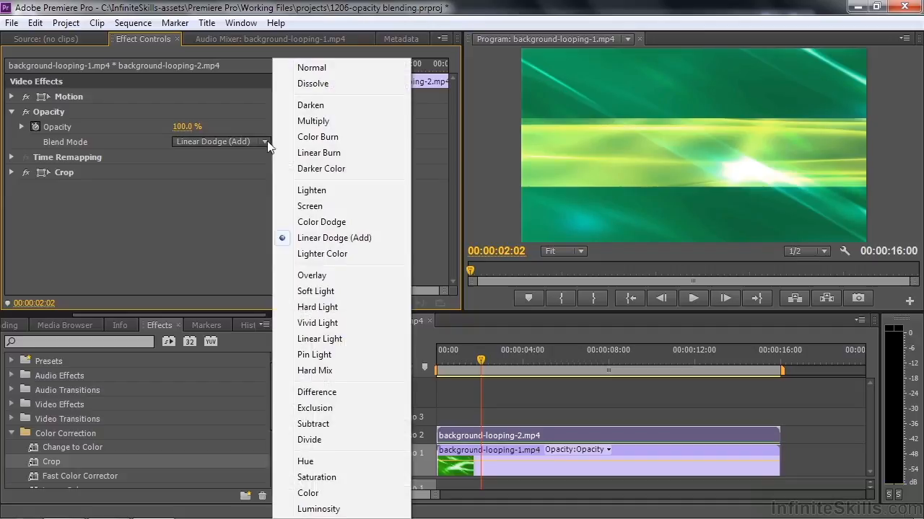
click(309, 255)
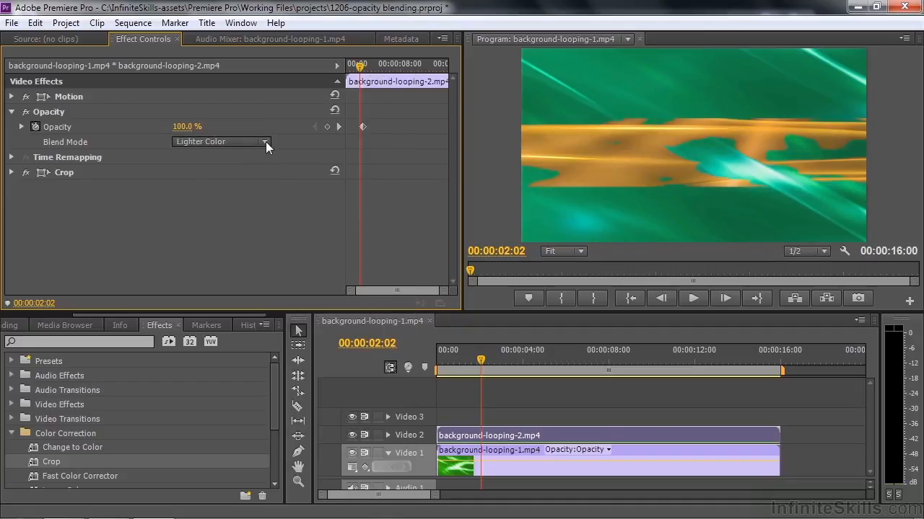
- Try the Overlay blend mode on background-looping-2.mp4 and change it to Soft Light
click(265, 141)
click(332, 279)
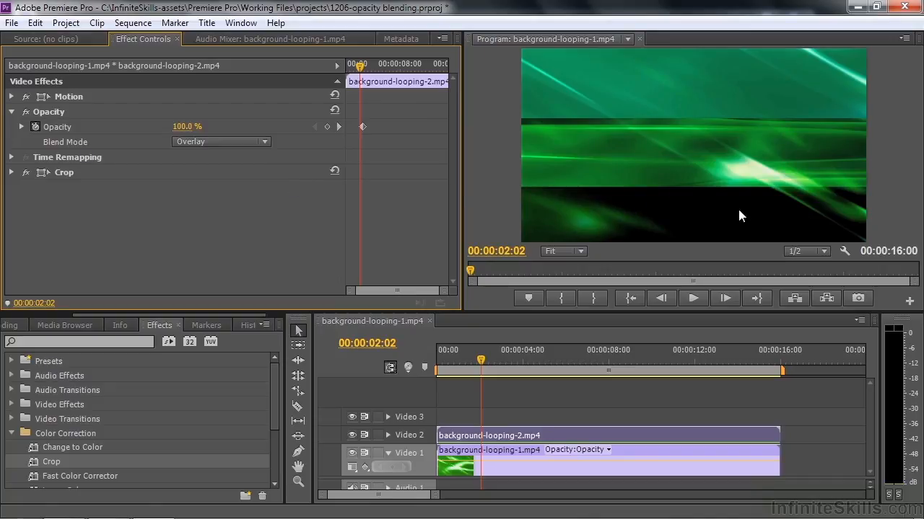
click(274, 142)
click(310, 344)
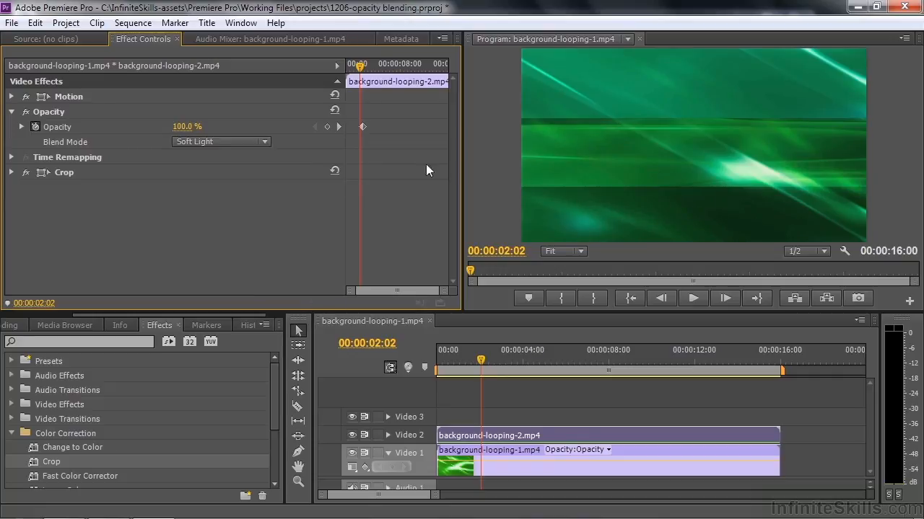
- Try the Hard Light, Vivid Light and Linear Light blend modes in turn on background-looping-2.mp4
click(268, 142)
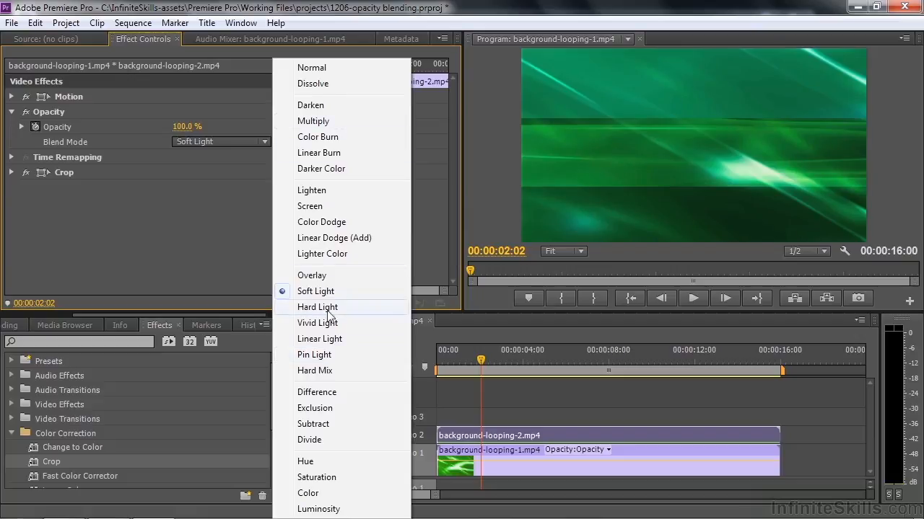
click(319, 308)
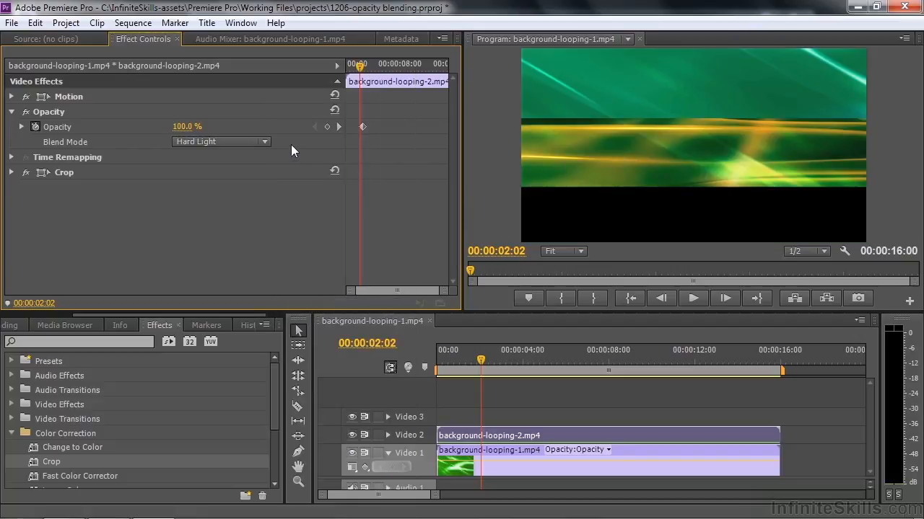
click(264, 142)
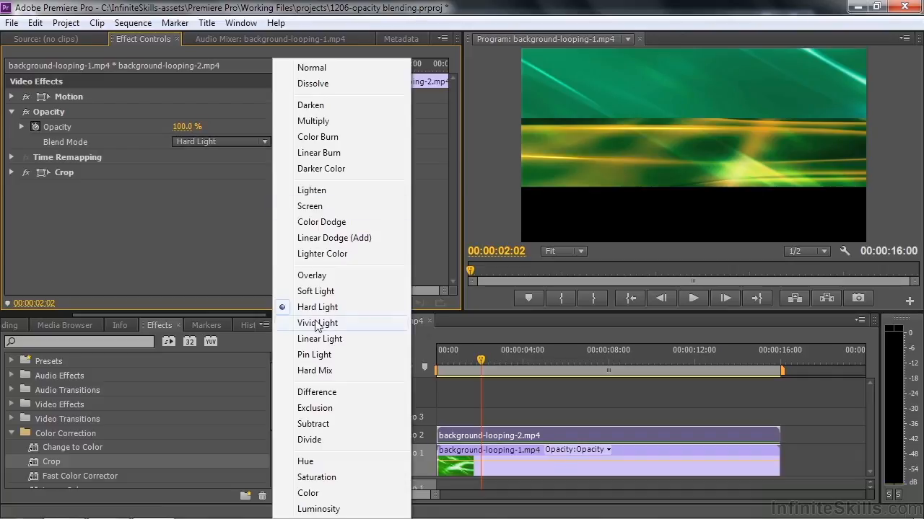
click(315, 324)
click(264, 142)
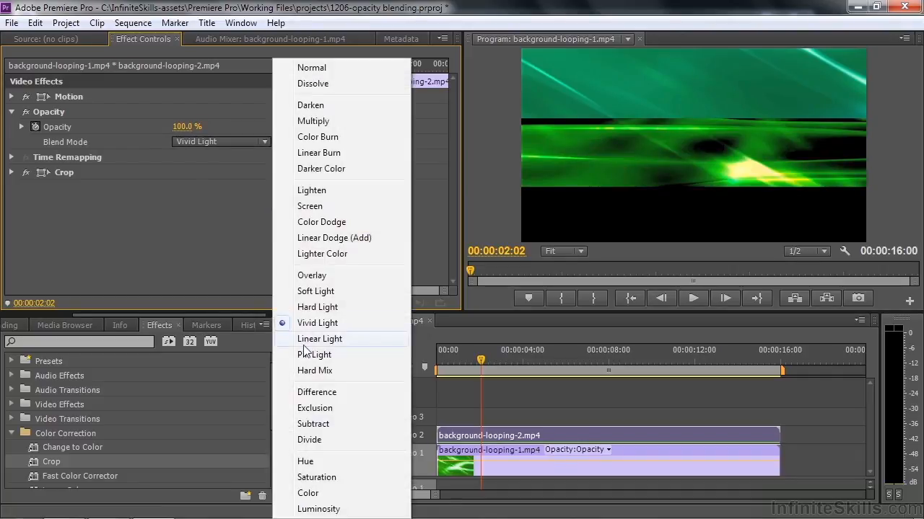
click(304, 341)
- Try the Difference, Exclusion, Subtract and Divide blend modes in turn on background-looping-2.mp4
click(268, 141)
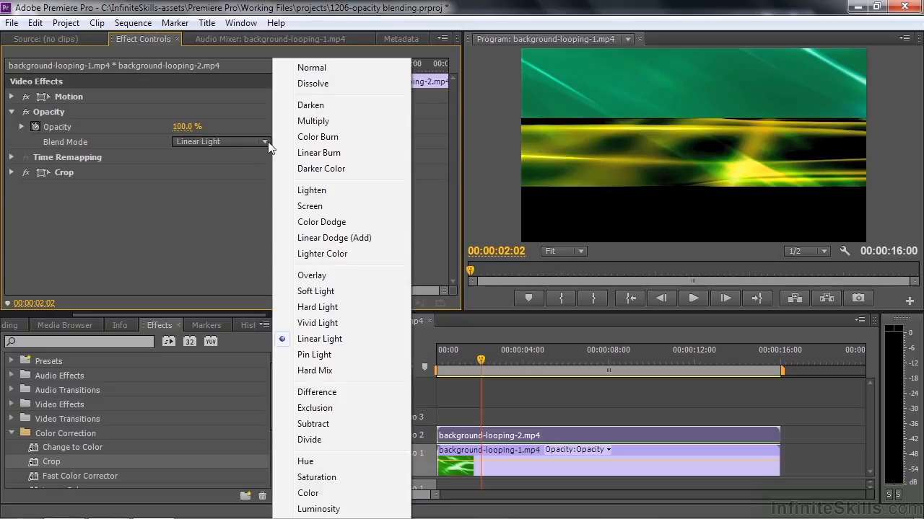
click(343, 392)
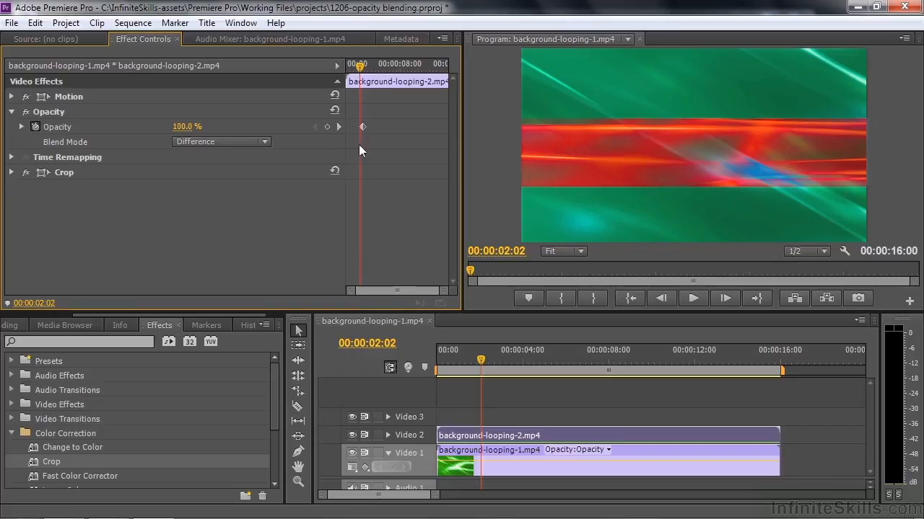
click(264, 144)
click(332, 408)
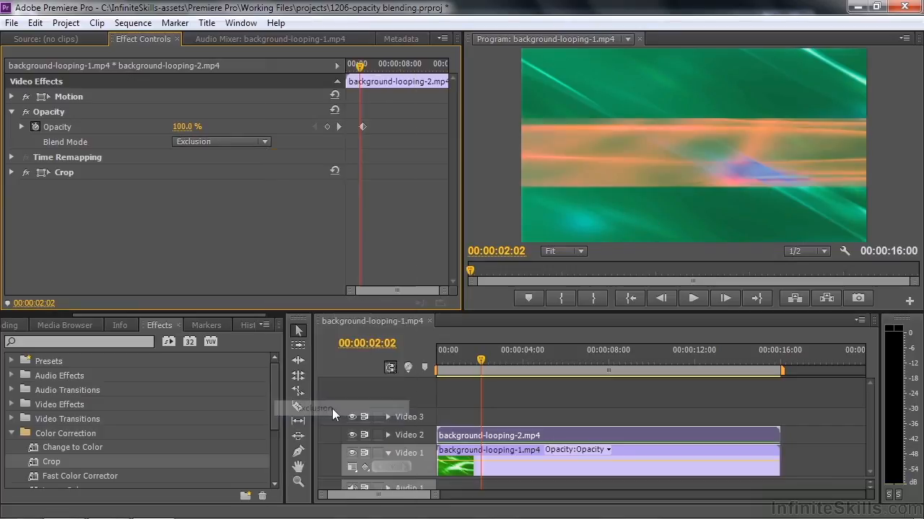
click(264, 141)
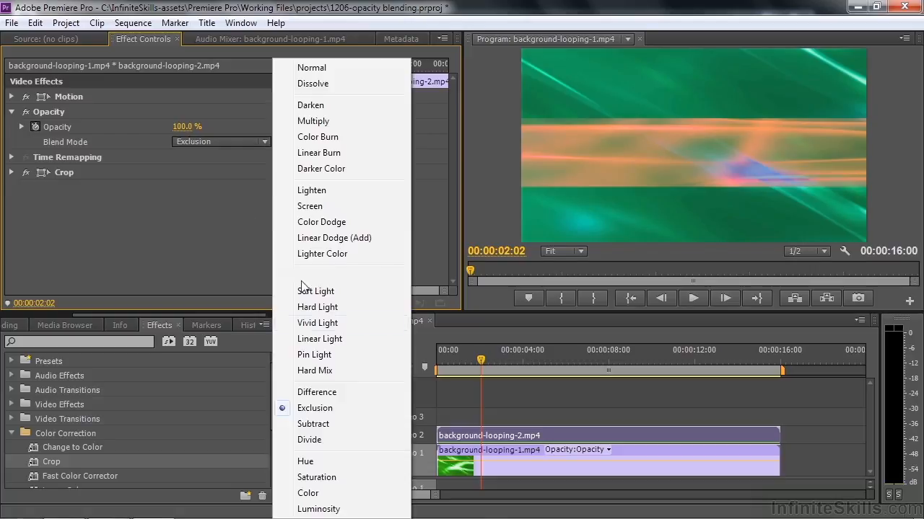
click(319, 426)
click(268, 140)
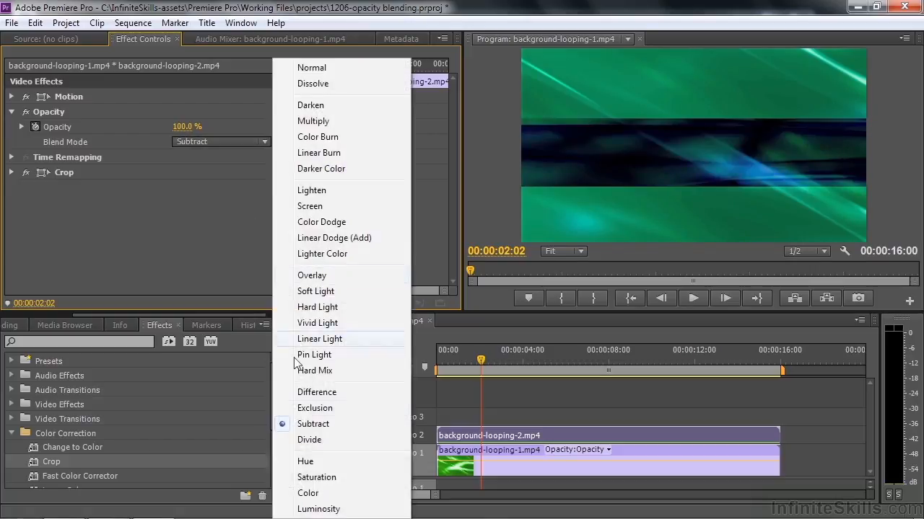
click(306, 439)
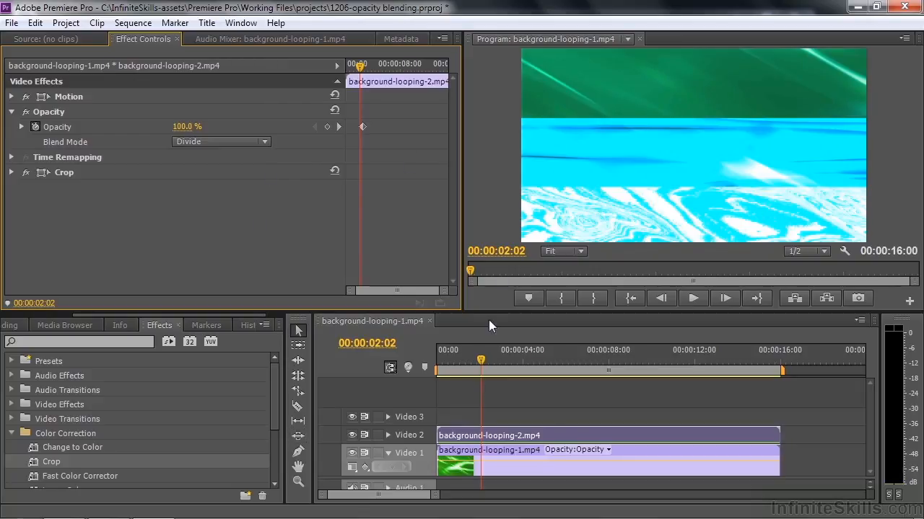
- At 00:00:01:00, try the Hue, Saturation, Color and Luminosity blend modes on background-looping-2.mp4 and return it to Normal
drag(476, 366, 457, 365)
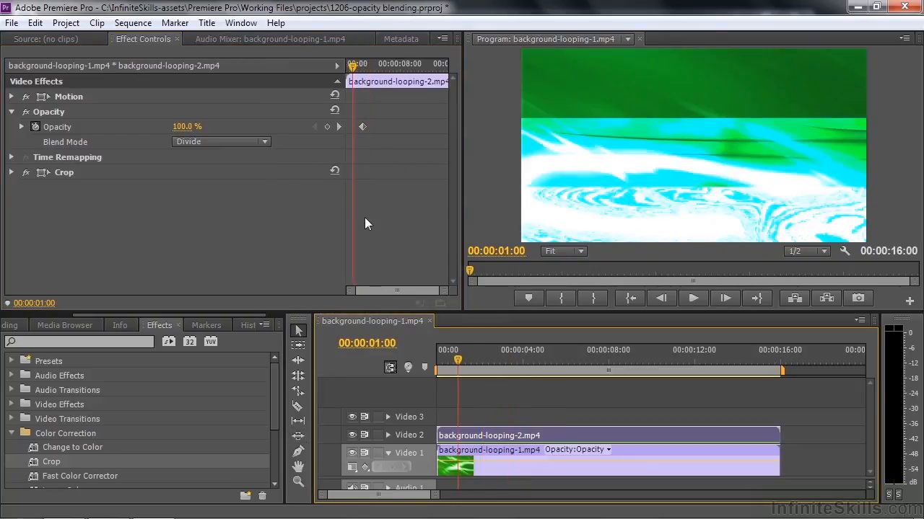
click(266, 141)
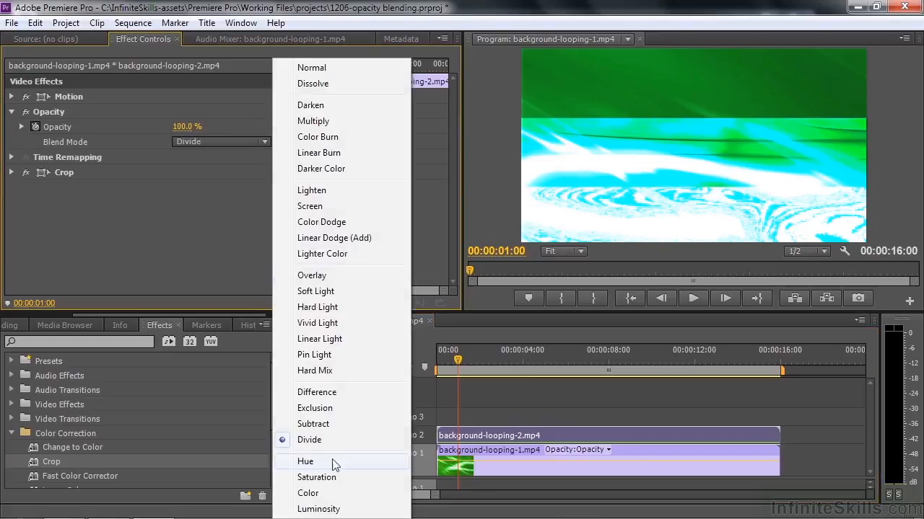
click(331, 460)
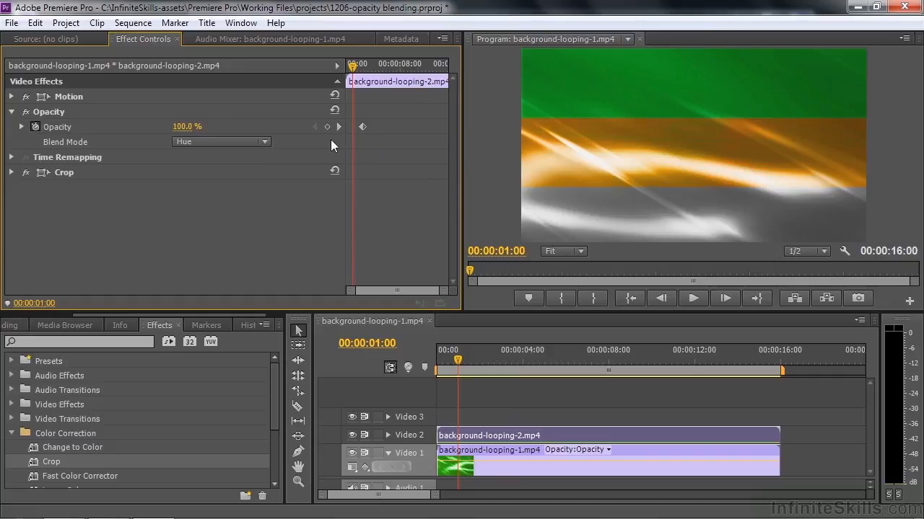
click(266, 141)
click(328, 478)
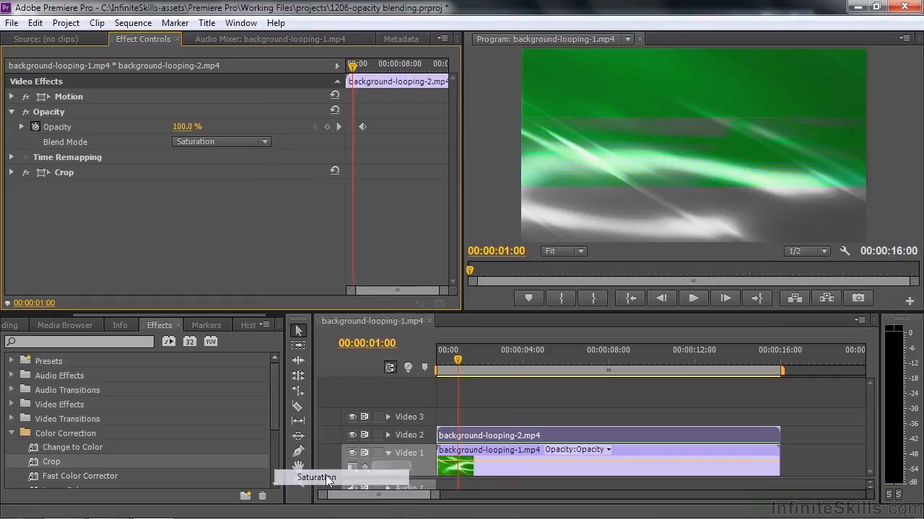
click(266, 140)
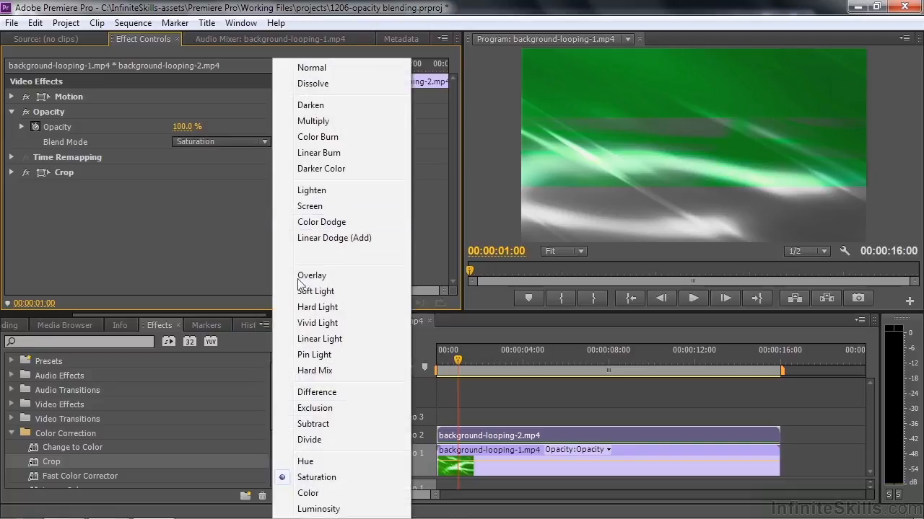
click(308, 493)
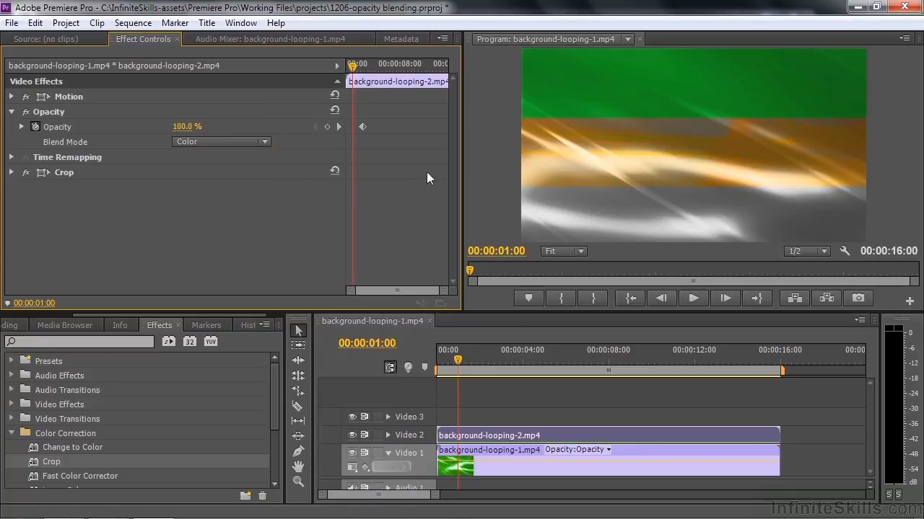
click(266, 142)
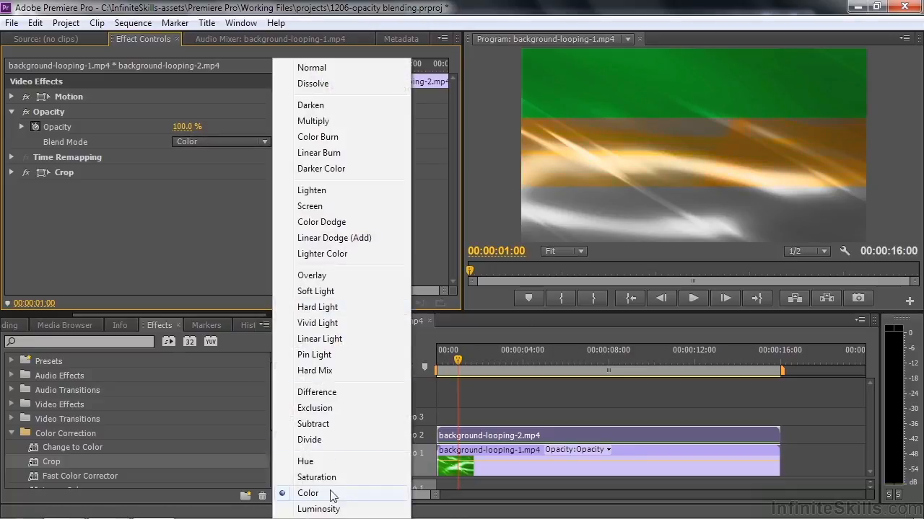
click(318, 510)
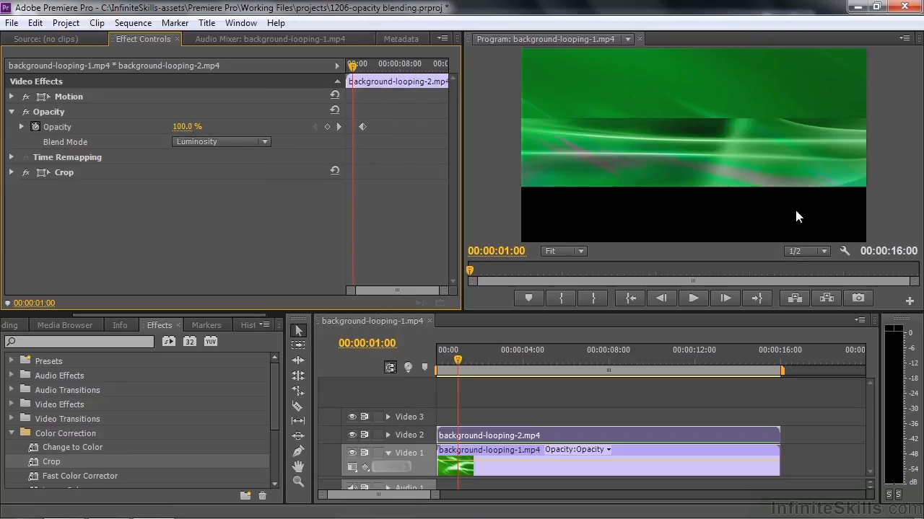
click(267, 142)
click(311, 70)
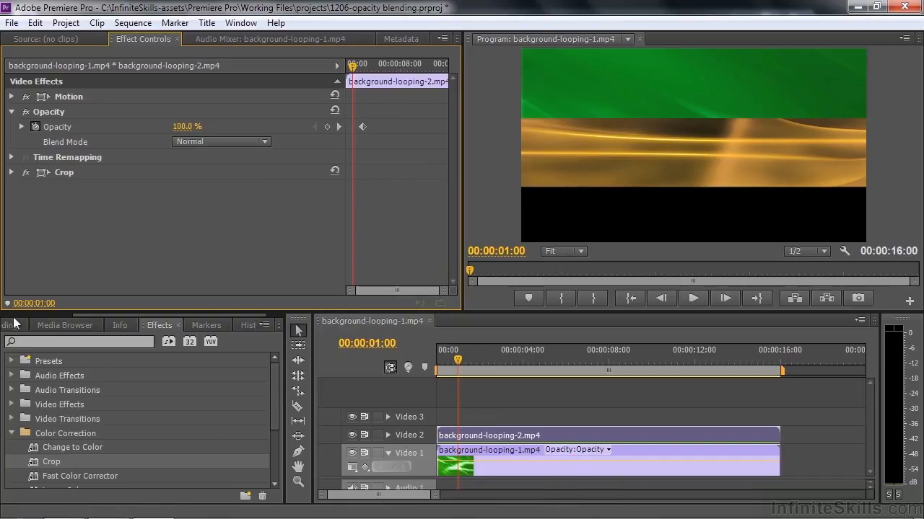
- Add background-looping-3.mp4 to Video 3 at the start of the sequence and play up to 00:00:02:23
drag(91, 316, 17, 312)
click(76, 325)
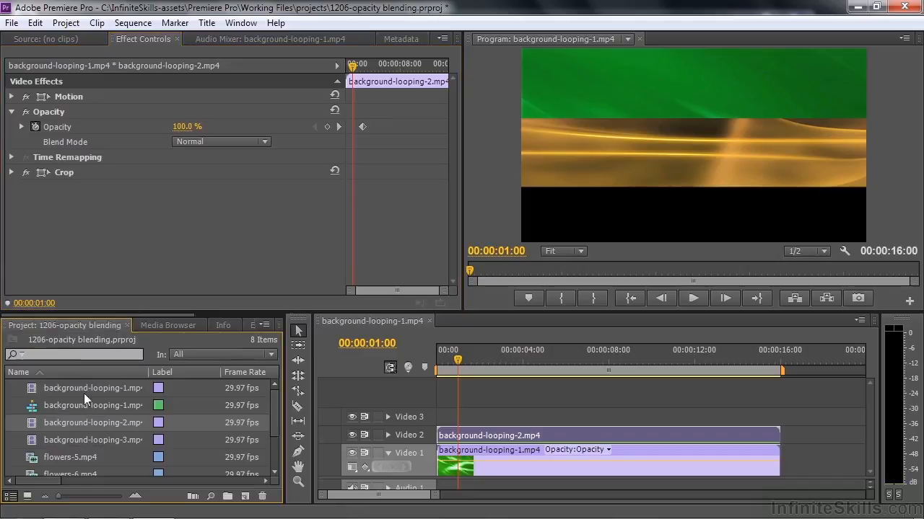
drag(34, 444, 463, 419)
click(521, 415)
key(space)
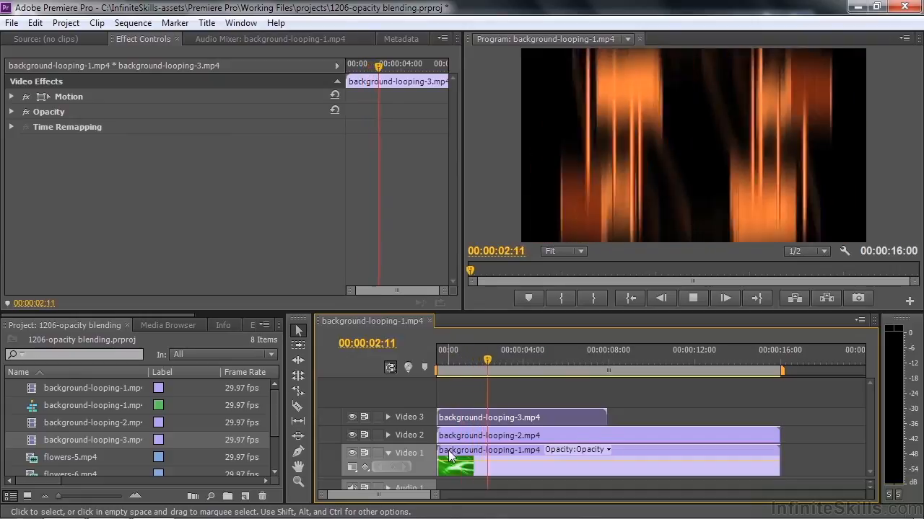
key(space)
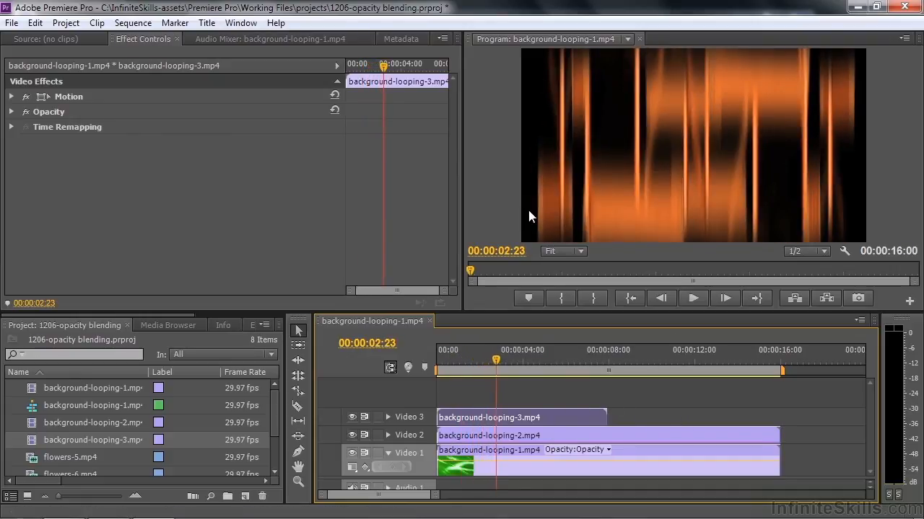
- Reduce the opacity of background-looping-3.mp4 to 16%
click(534, 437)
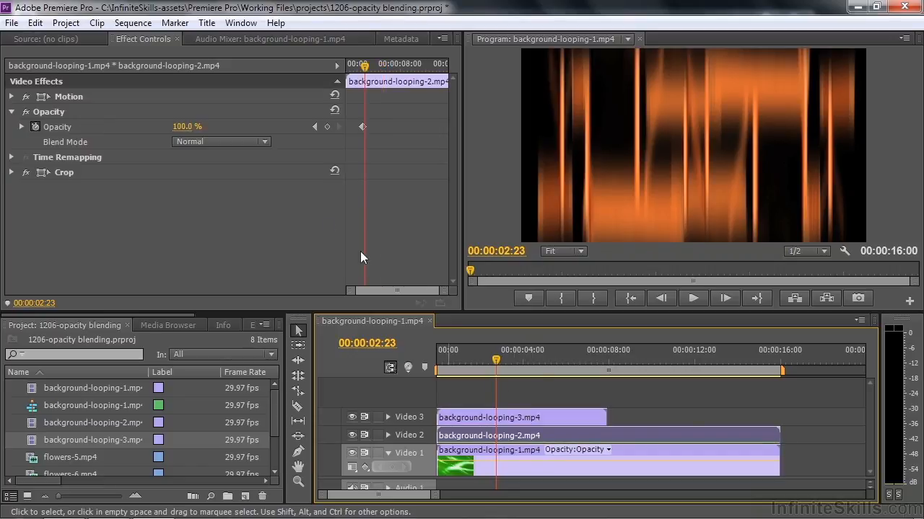
click(541, 415)
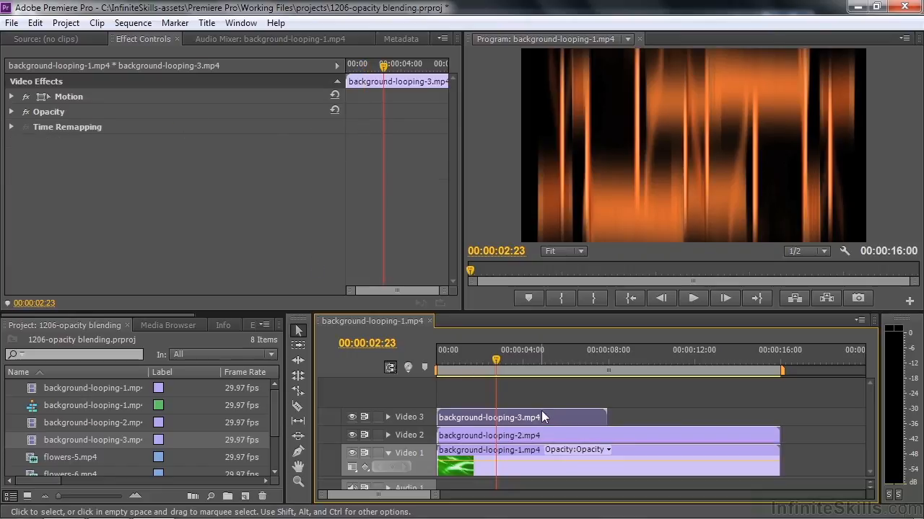
click(12, 112)
drag(186, 127, 127, 127)
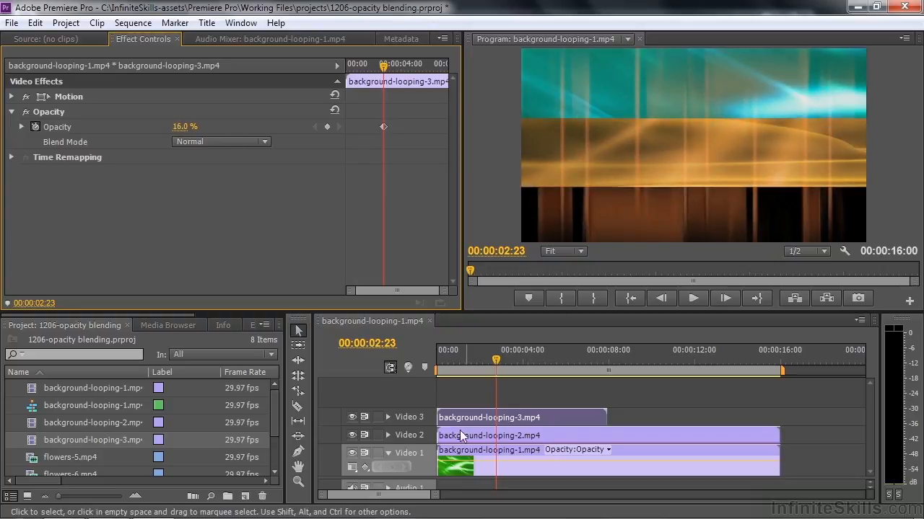
- Disable the Crop effect on background-looping-2.mp4 and compare the composite with Video 3 hidden and shown again
click(485, 436)
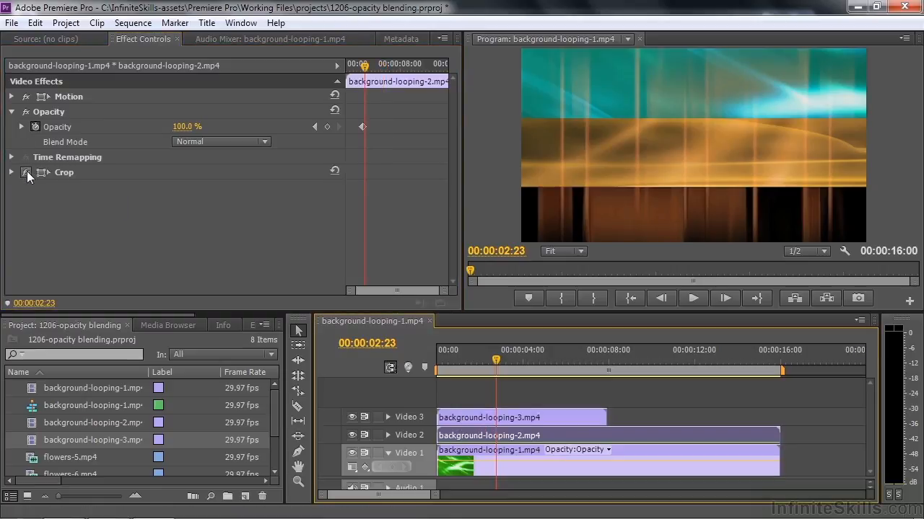
click(26, 171)
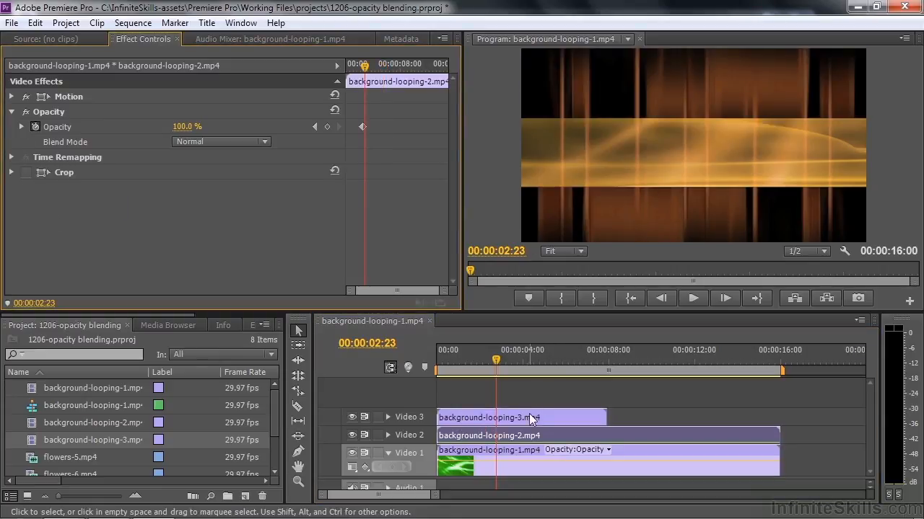
click(372, 426)
click(352, 418)
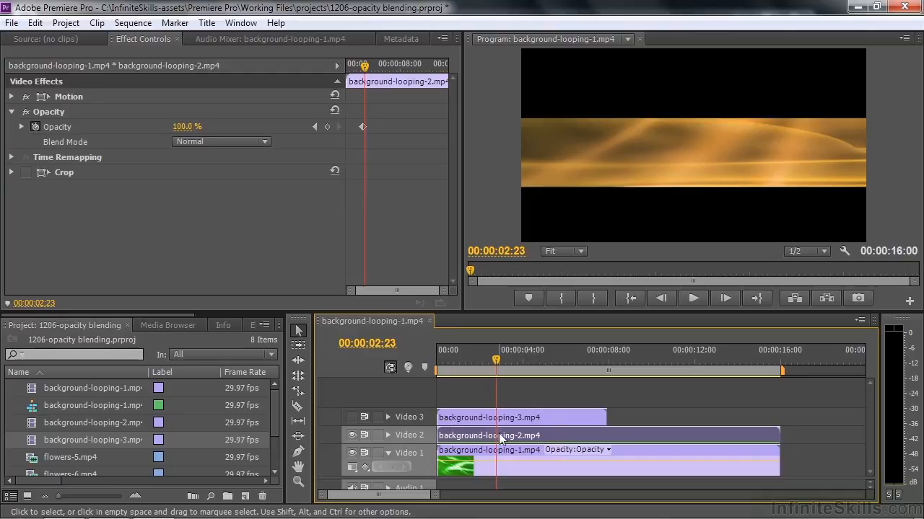
click(352, 418)
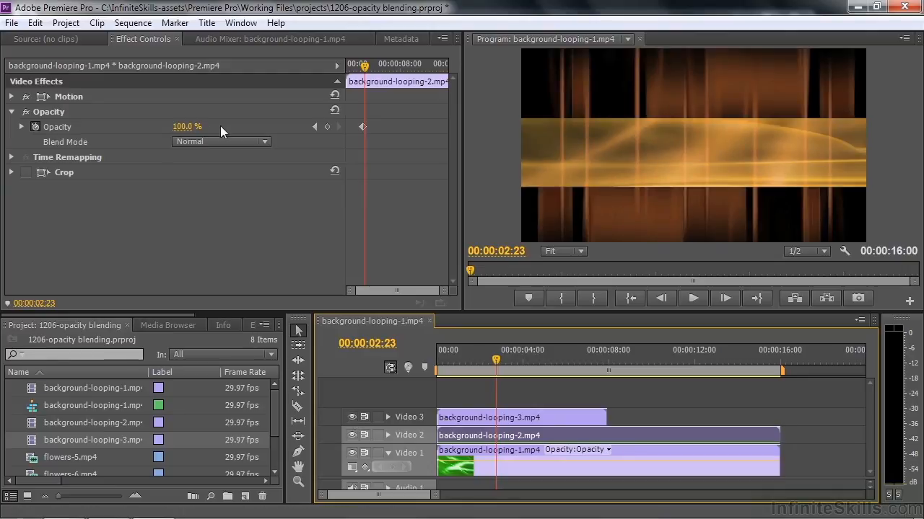
- Set the opacity of background-looping-3.mp4 to 100%
click(479, 416)
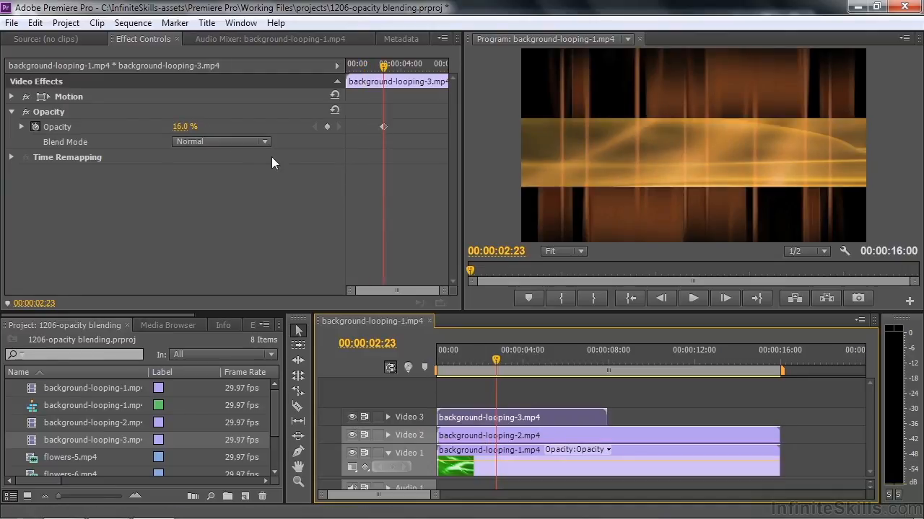
click(181, 127)
text(100)
key(Return)
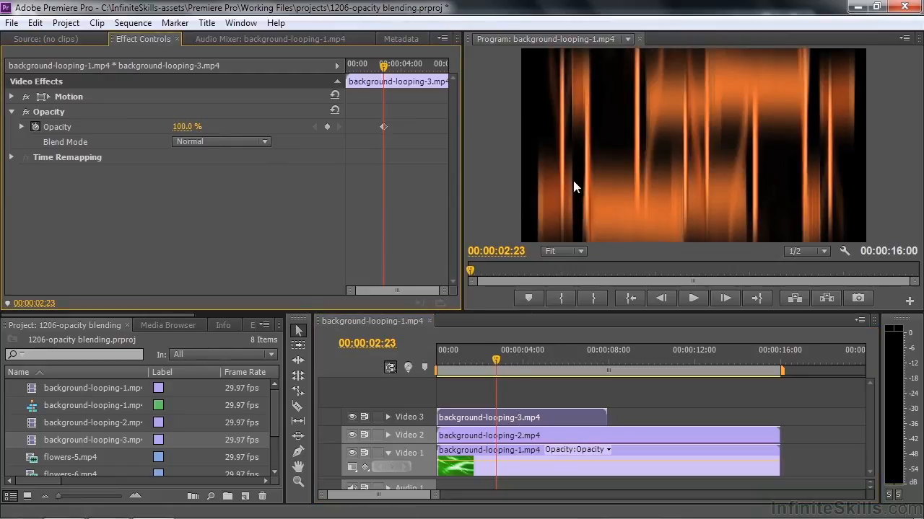
- Change the blend mode of background-looping-3.mp4 to Darken
click(264, 143)
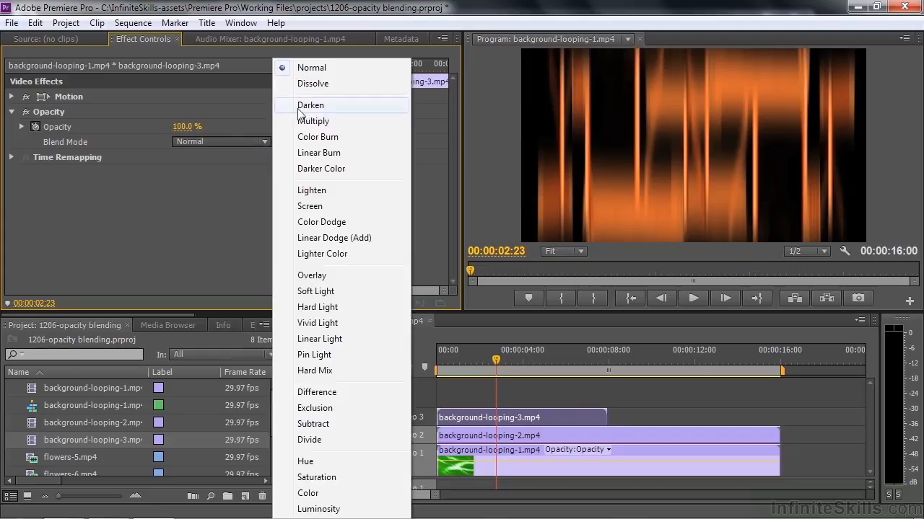
click(311, 68)
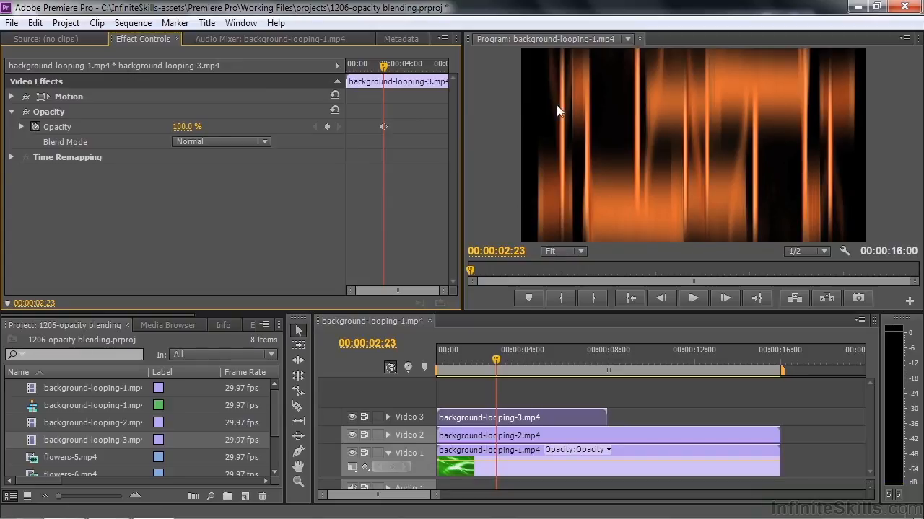
click(265, 142)
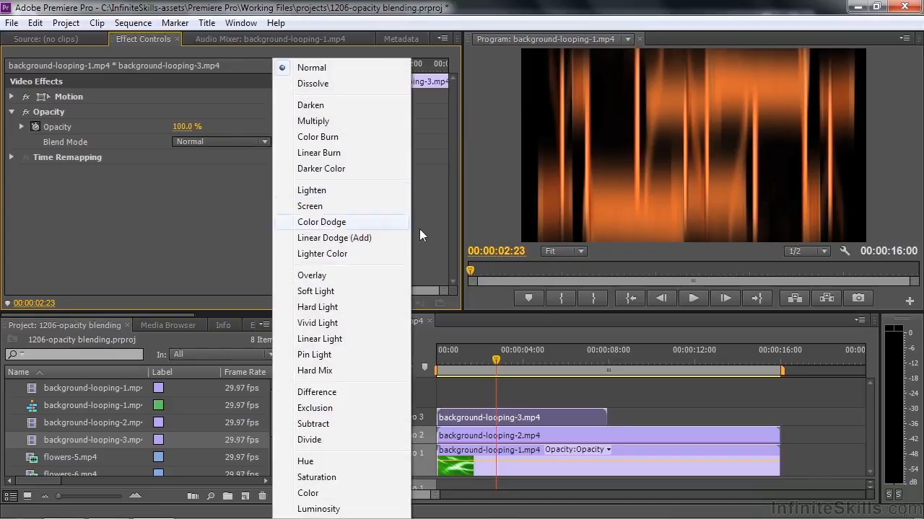
click(339, 104)
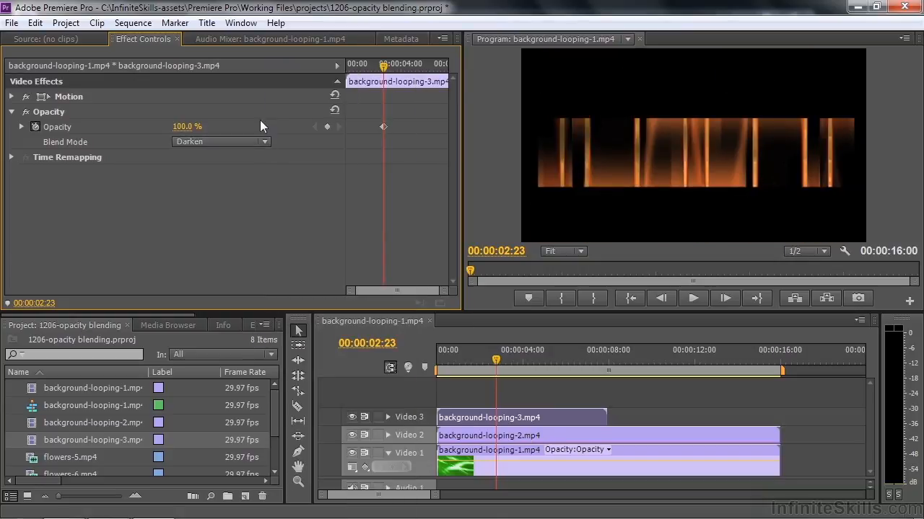
- Try the Darker Color, Hard Light, Lighten and Screen blend modes on background-looping-3.mp4, finishing with Linear Dodge (Add)
click(264, 139)
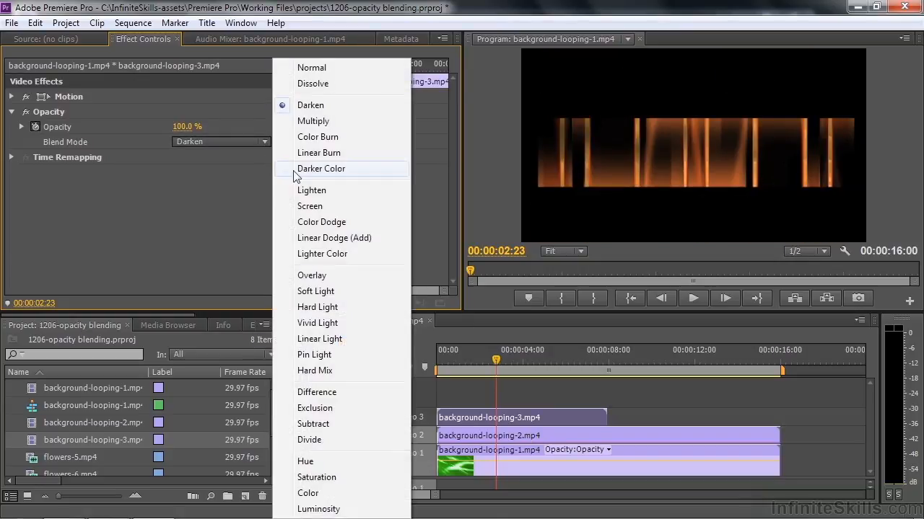
click(296, 170)
click(266, 141)
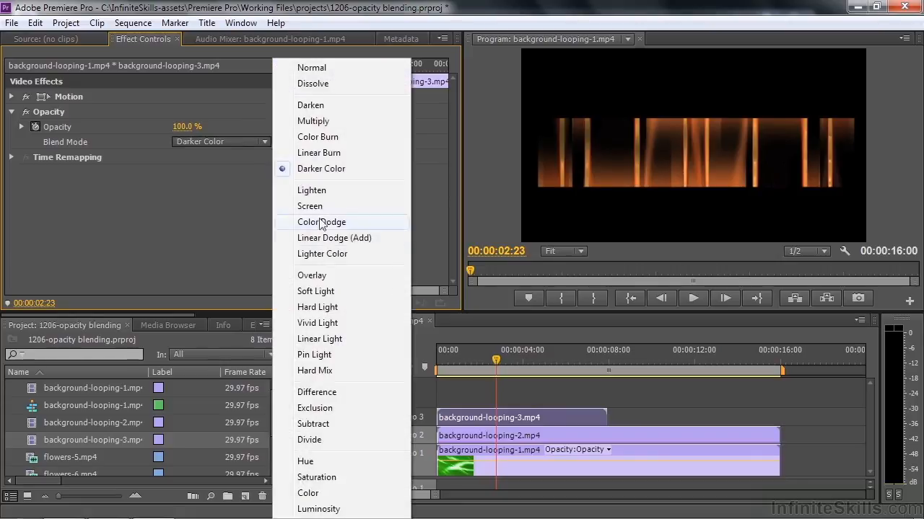
click(323, 307)
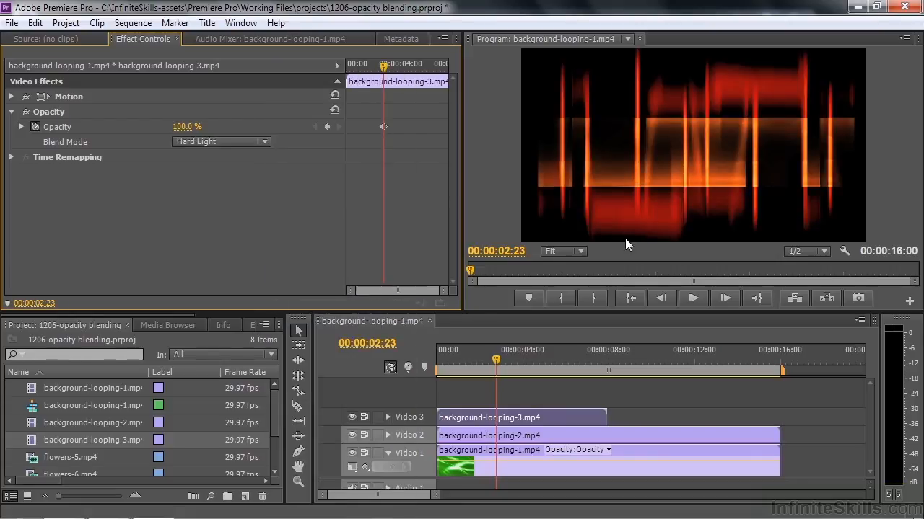
click(264, 142)
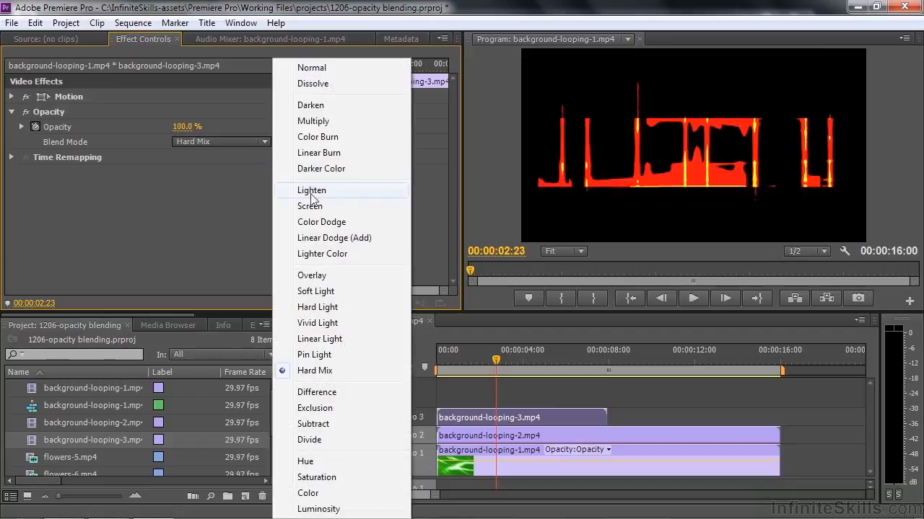
click(312, 192)
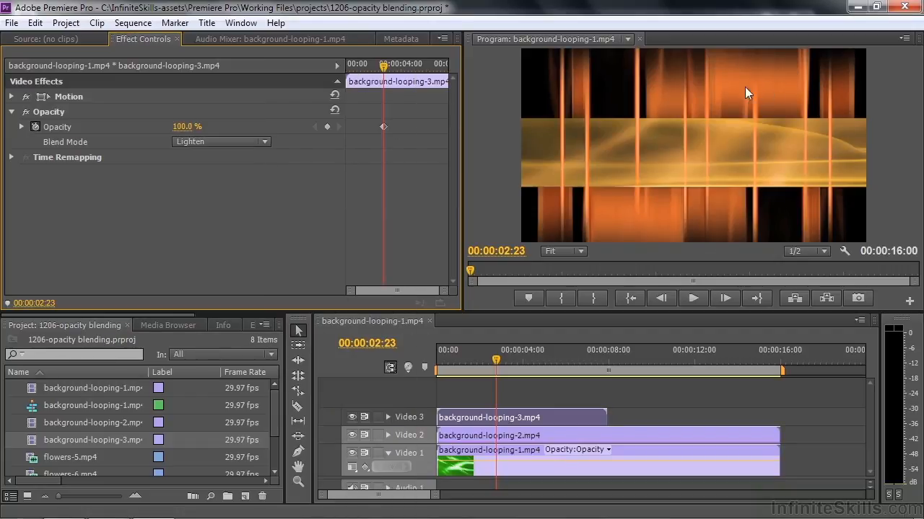
click(270, 141)
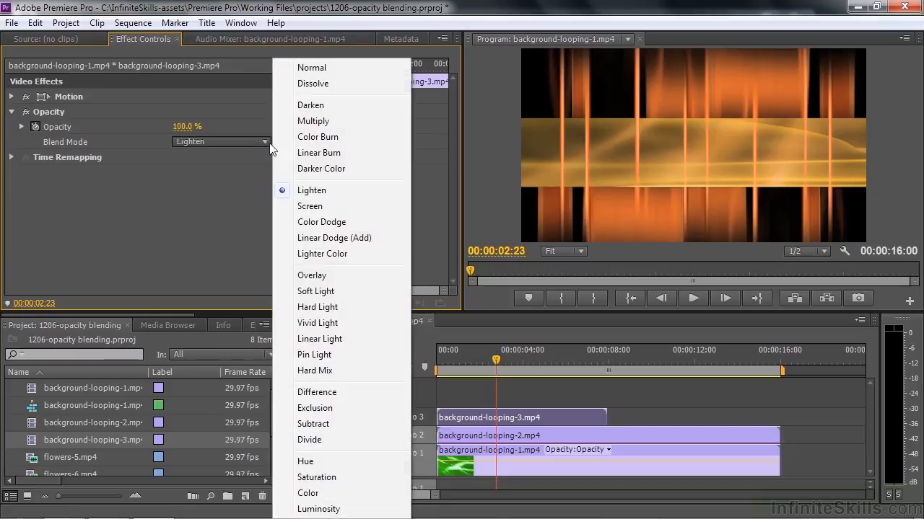
click(316, 207)
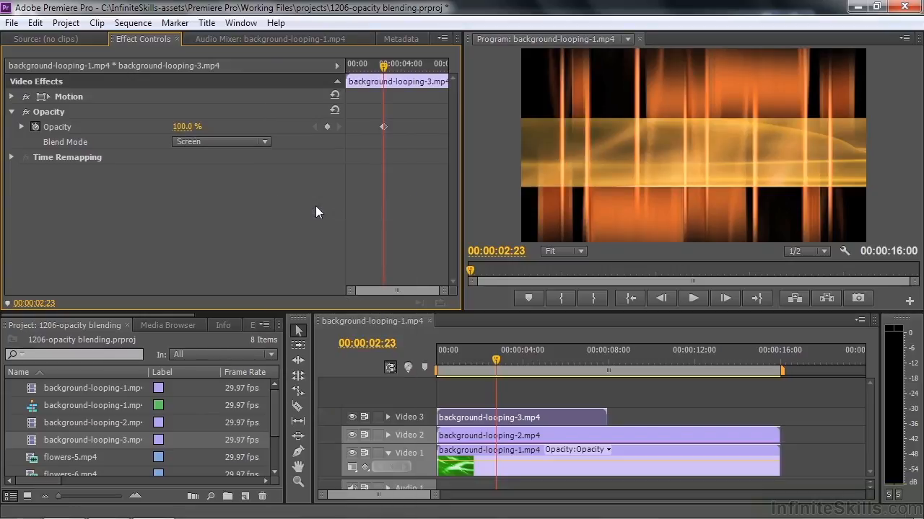
- Change the blend mode of background-looping-2.mp4 to Screen and preview the composite by moving the playhead
click(518, 435)
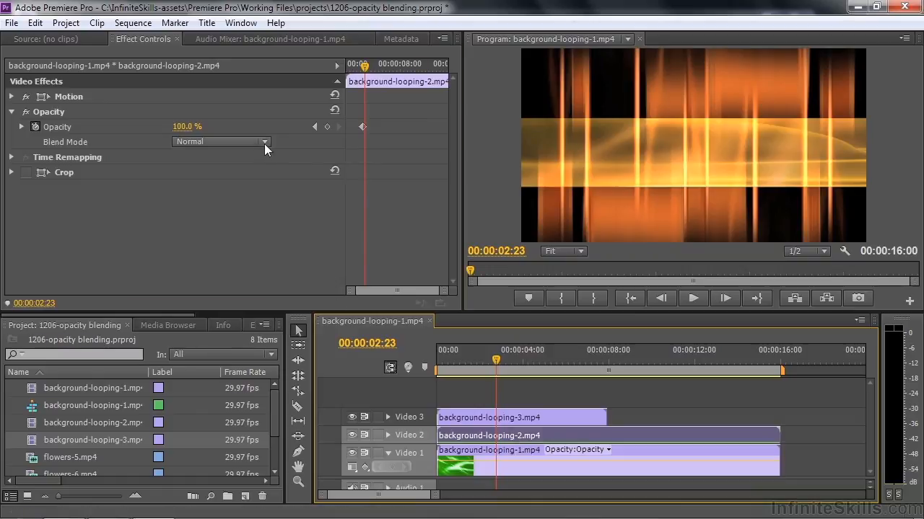
click(264, 144)
click(310, 207)
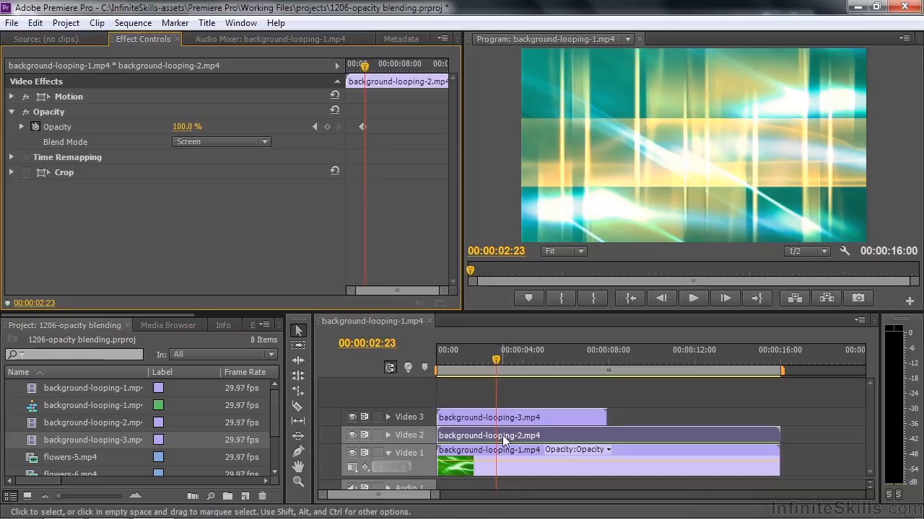
click(496, 360)
drag(495, 358, 509, 375)
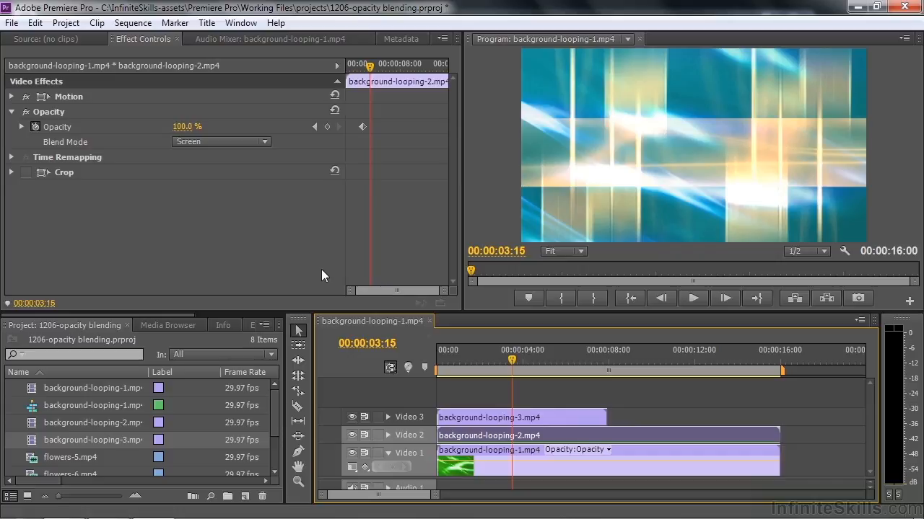
- Split background-looping-3.mp4 on Video 3 at 00:00:03:08 with the Razor tool
drag(510, 357, 506, 356)
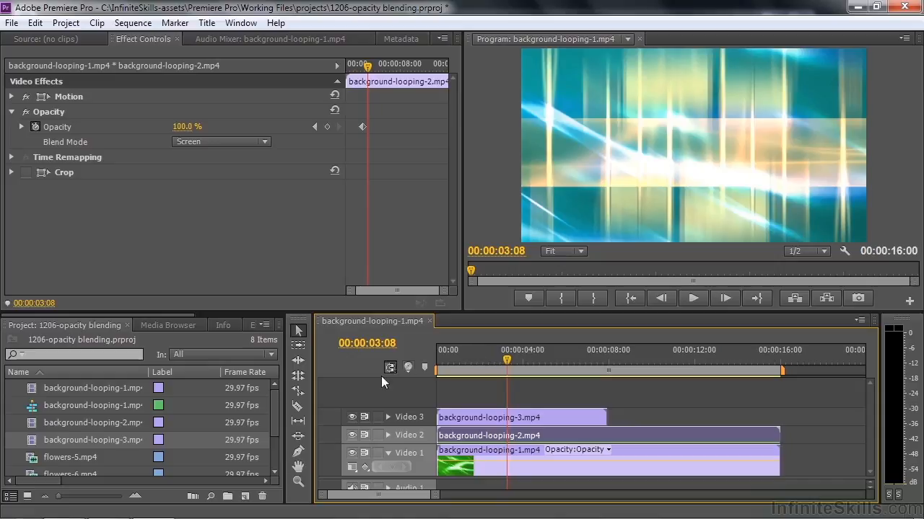
click(298, 408)
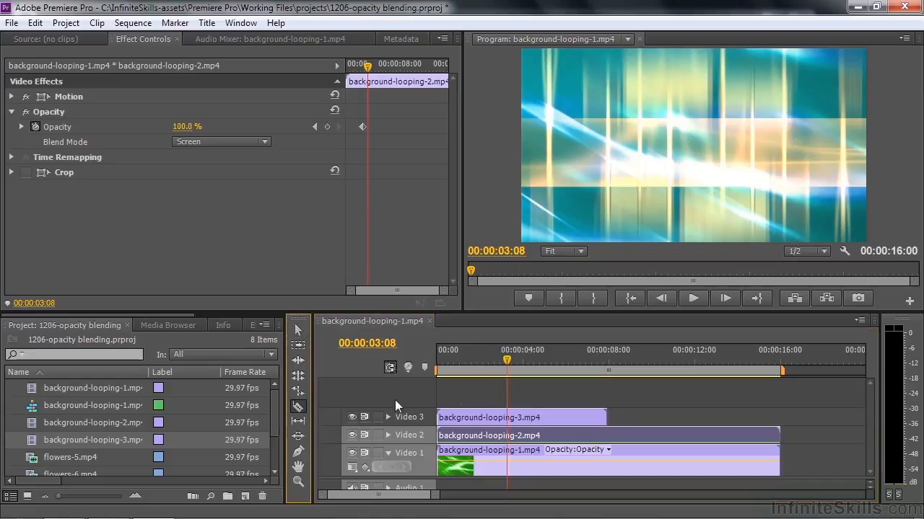
click(510, 417)
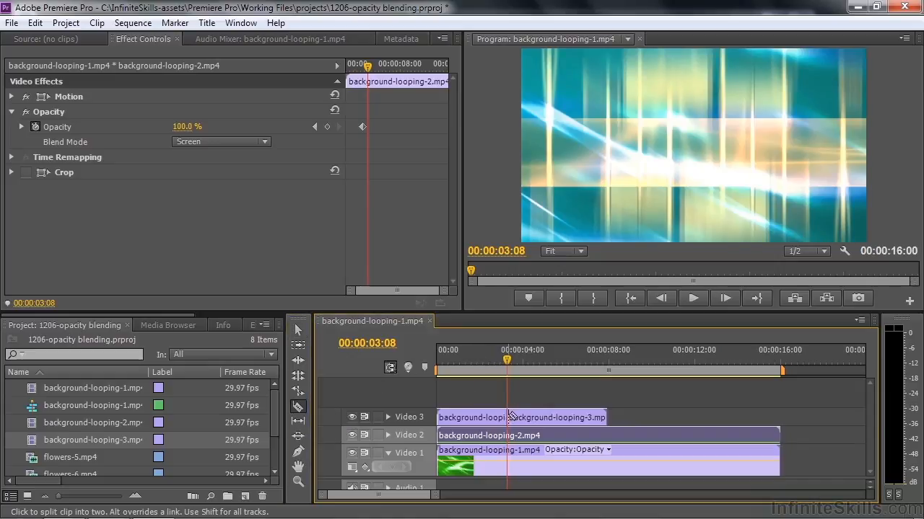
- Try Linear Burn on the second part of background-looping-3.mp4, settle on Linear Light and preview it up to 00:00:04:00
click(520, 366)
click(521, 368)
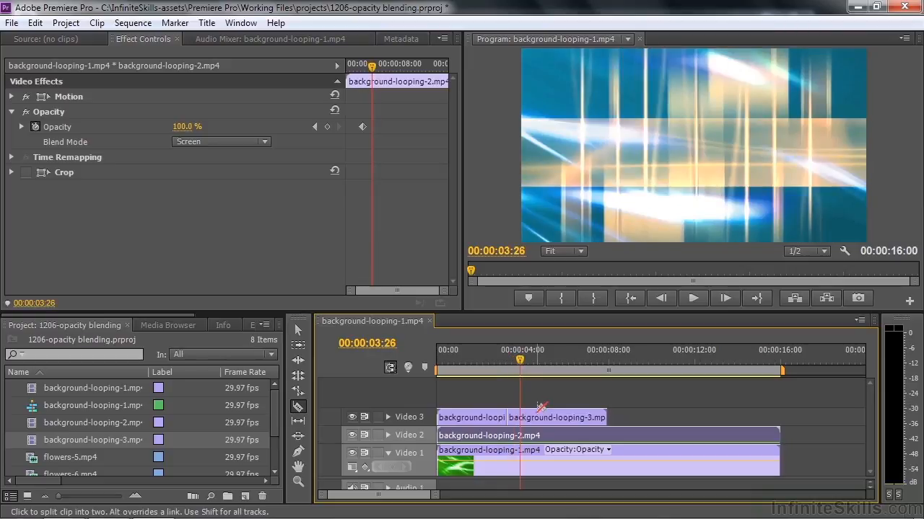
click(298, 330)
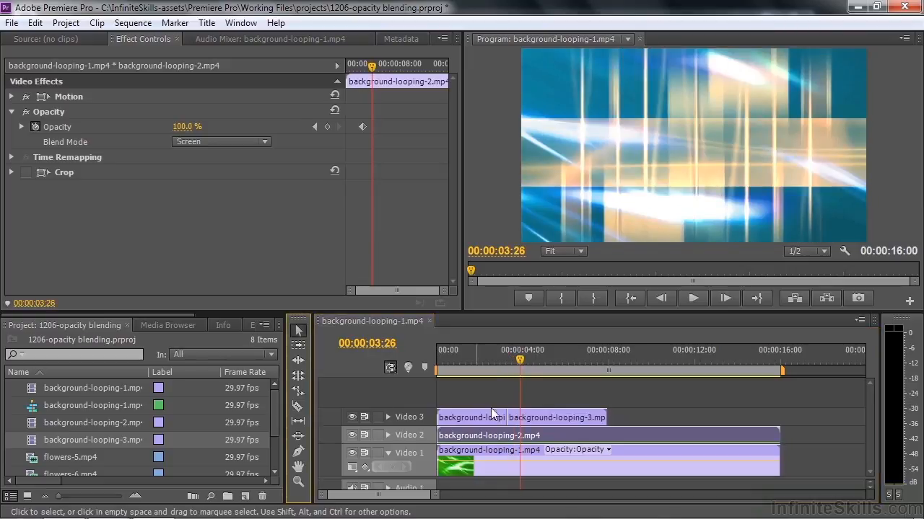
click(556, 415)
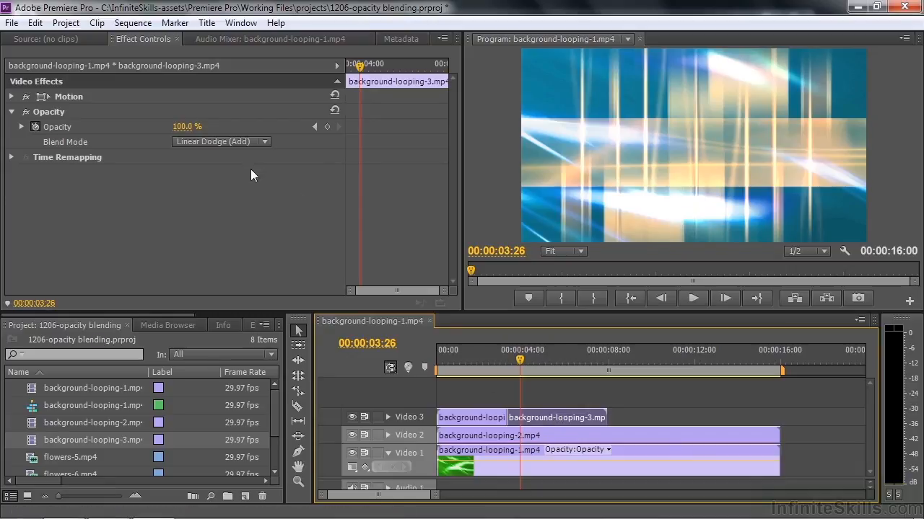
click(261, 144)
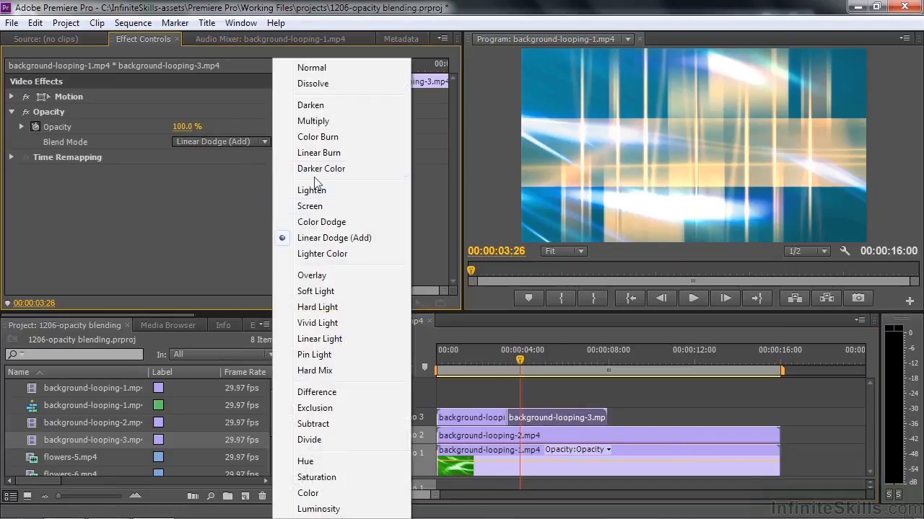
click(315, 153)
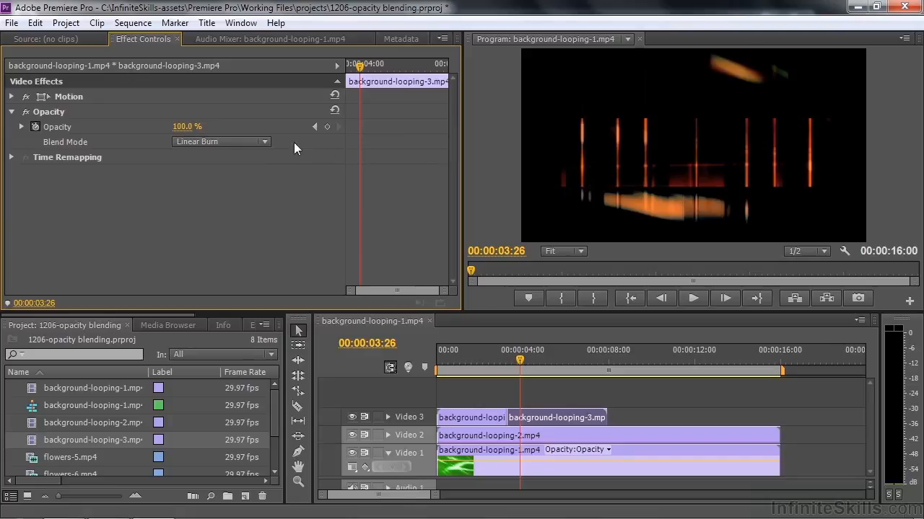
click(267, 143)
click(321, 336)
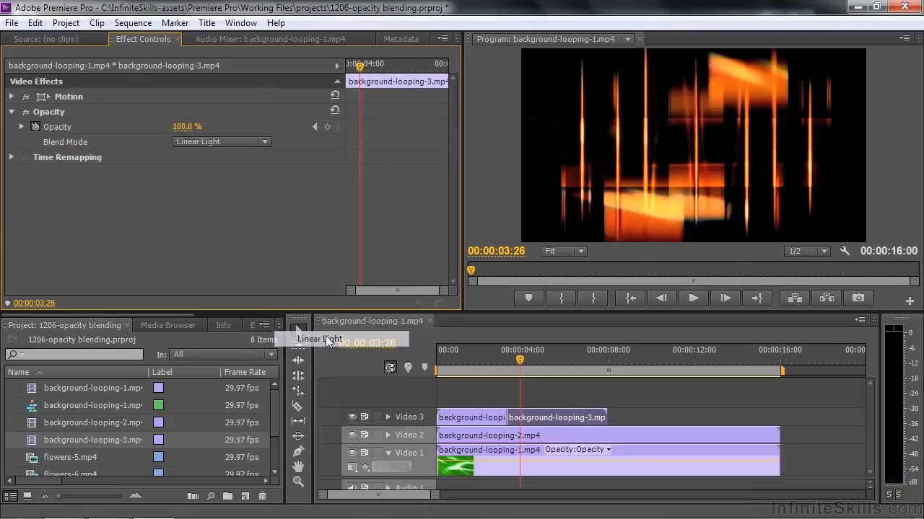
mouse_move(520, 359)
mouse_down()
mouse_move(492, 360)
mouse_move(522, 368)
mouse_move(492, 355)
mouse_move(519, 366)
mouse_up()
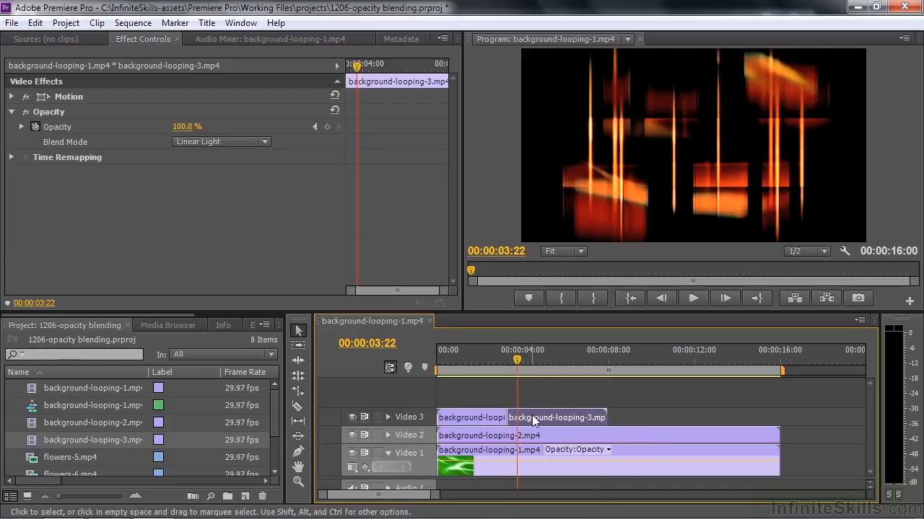
mouse_move(516, 361)
mouse_down()
mouse_move(498, 361)
mouse_move(524, 362)
mouse_up()
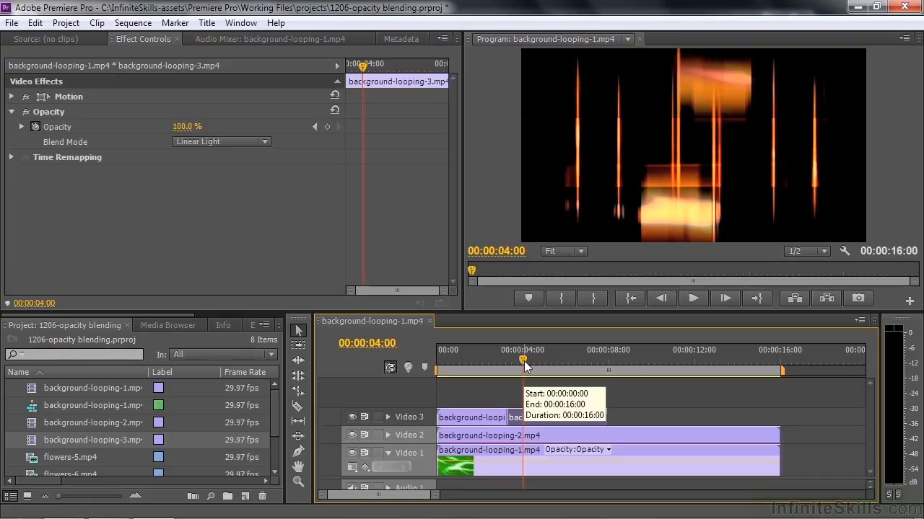
- Add flowers-5.mp4 to Video 2 after the background clips and align flowers-6.mp4 above it on Video 3, starting at 00:00:20:23
scroll(404, 498, down, 6)
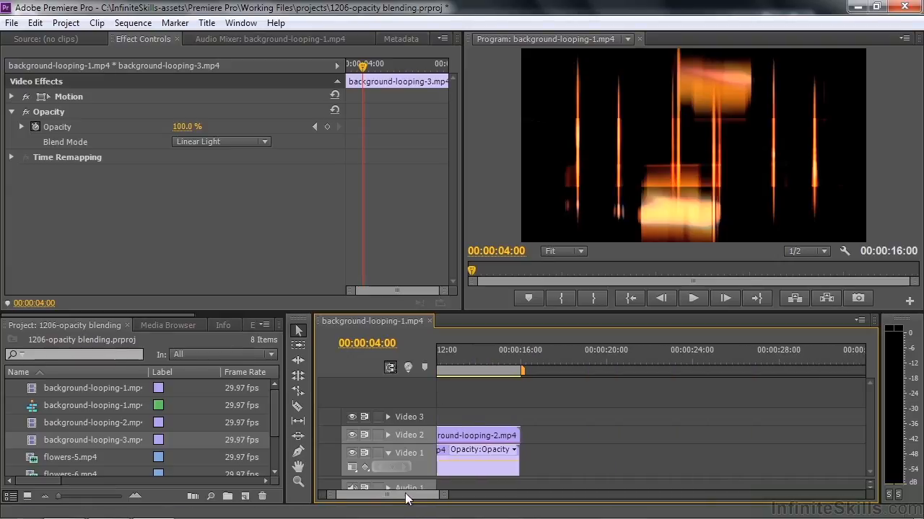
drag(273, 418, 275, 447)
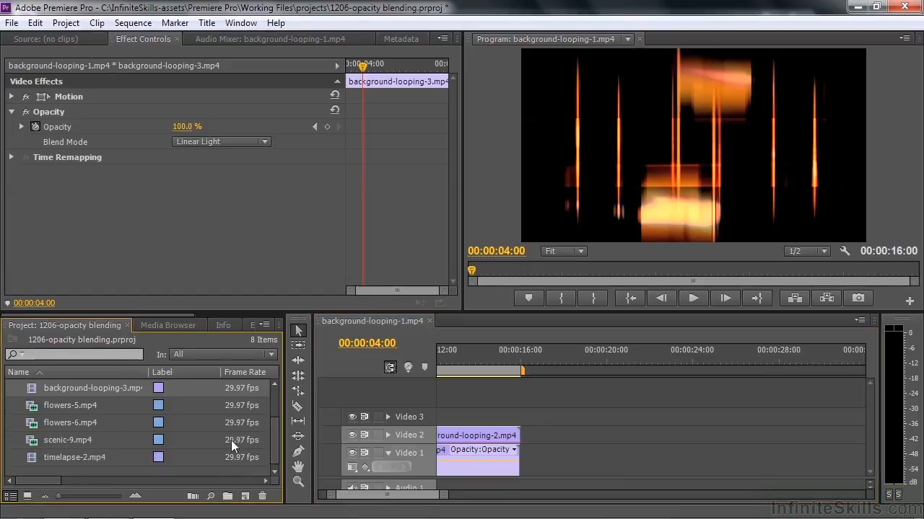
click(33, 406)
drag(34, 408, 625, 431)
click(673, 366)
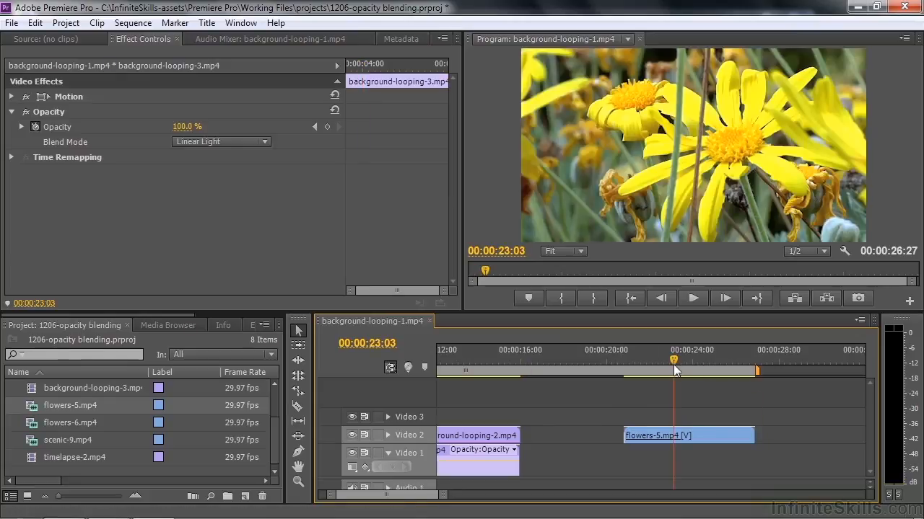
drag(48, 427, 626, 417)
drag(713, 413, 704, 414)
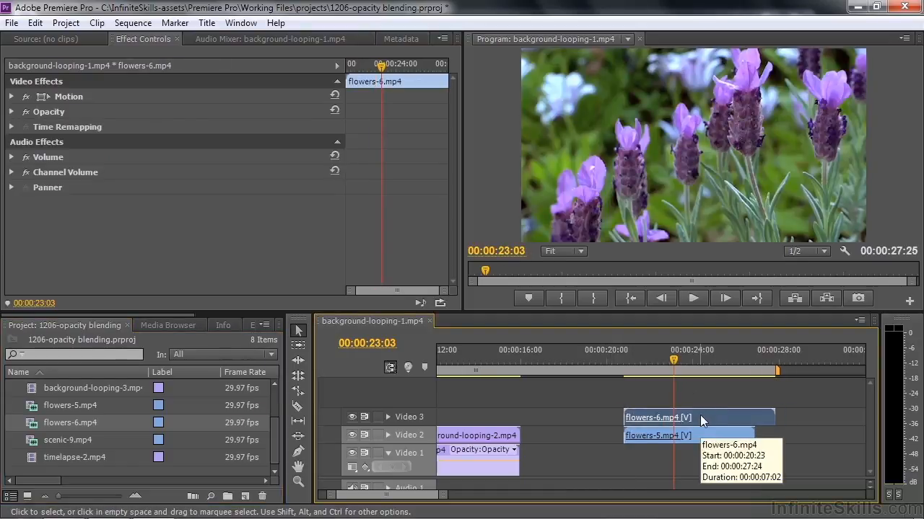
- Test the opacity of flowers-6.mp4 and try its Darken, Multiply, Color Burn and Darker Color blend modes
click(11, 112)
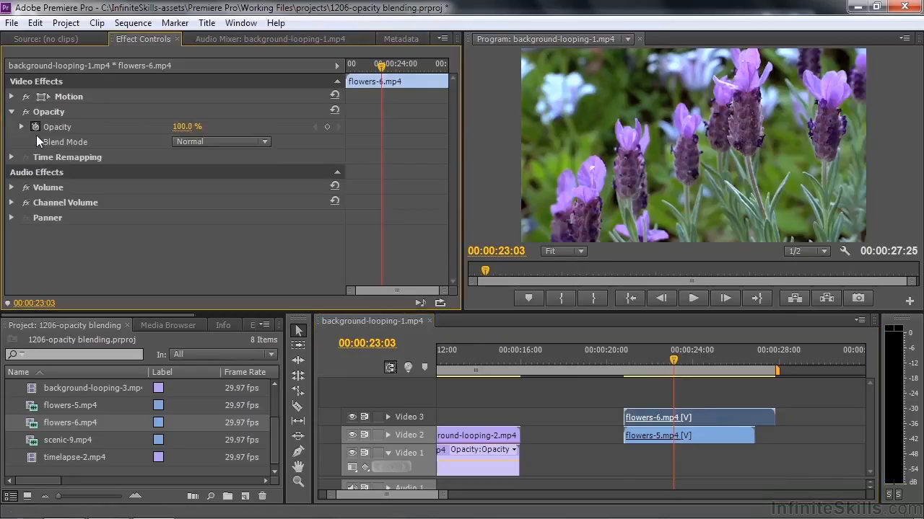
drag(181, 130, 257, 136)
click(265, 141)
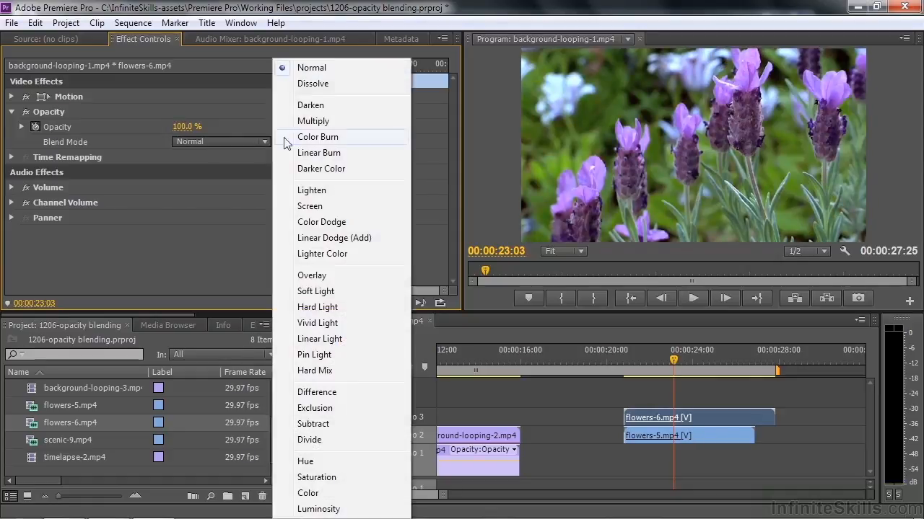
click(309, 102)
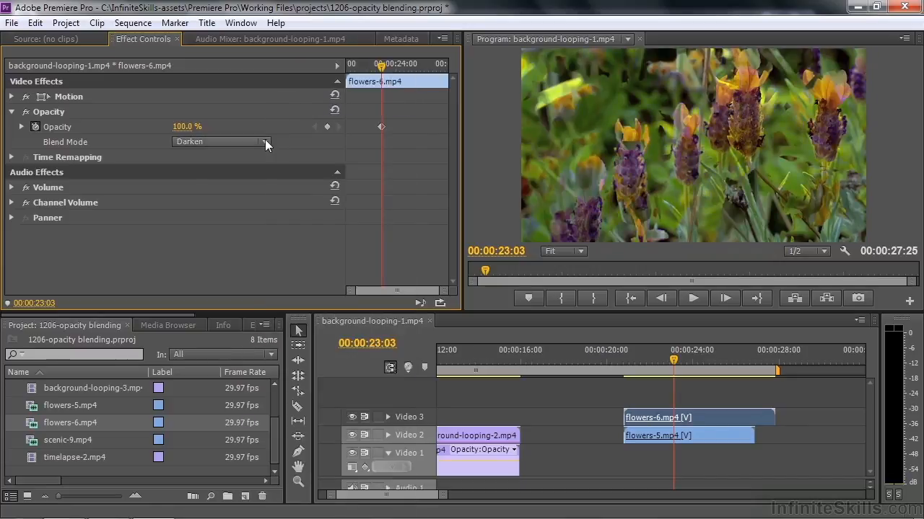
click(265, 141)
click(309, 119)
click(266, 141)
click(306, 136)
click(265, 143)
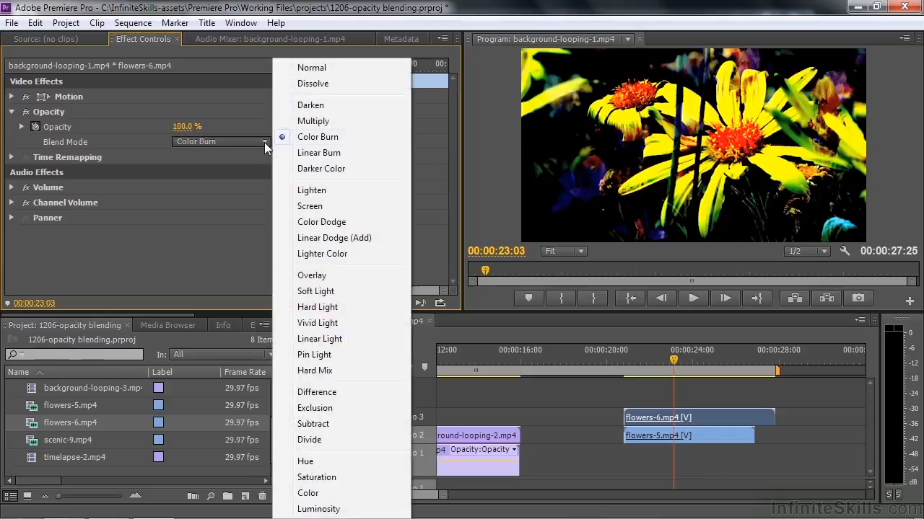
click(320, 168)
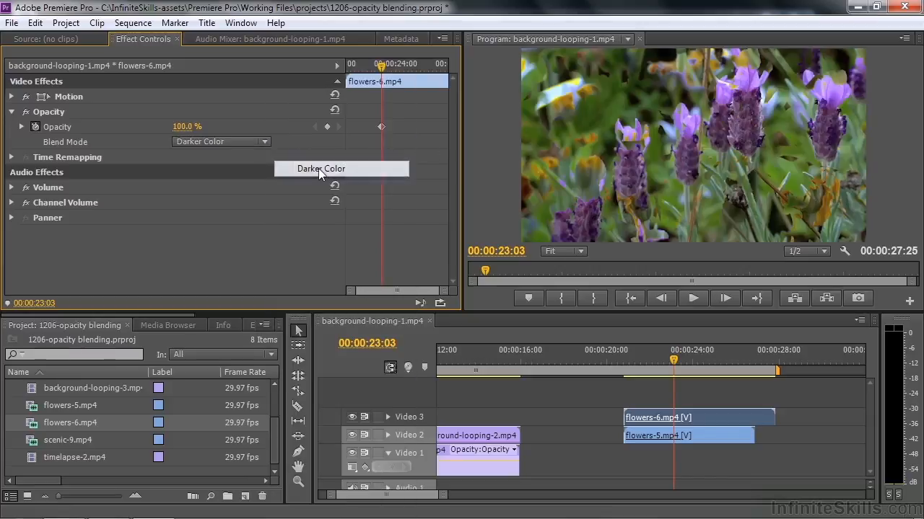
- Try the Lighten and Screen blend modes on flowers-6.mp4 and settle on Overlay
click(264, 143)
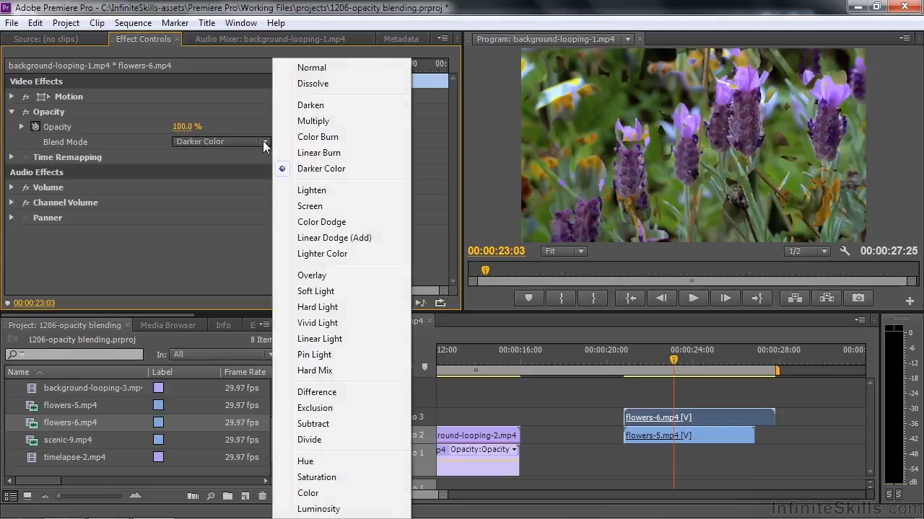
click(305, 189)
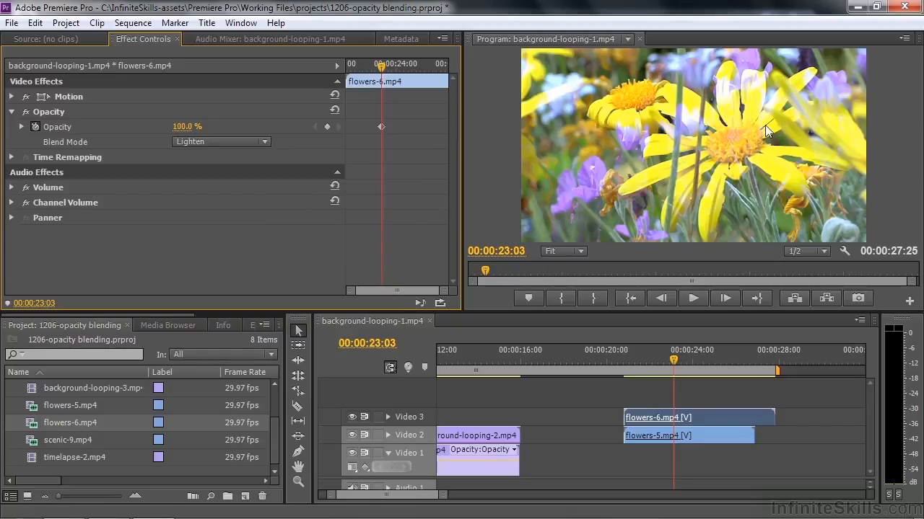
click(266, 141)
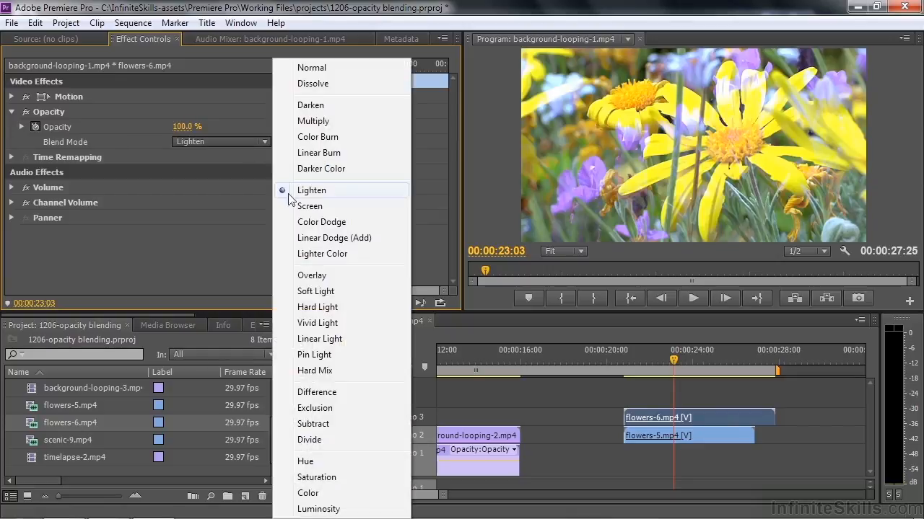
click(295, 205)
click(264, 141)
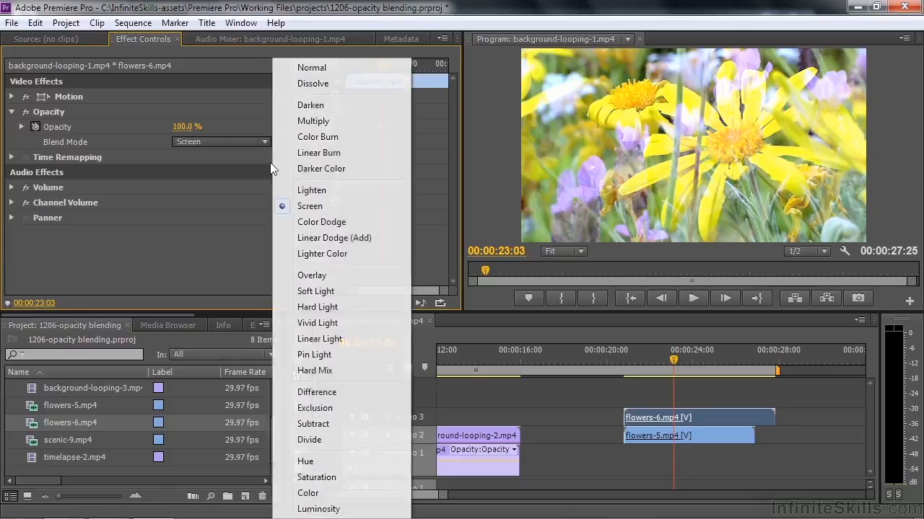
click(319, 276)
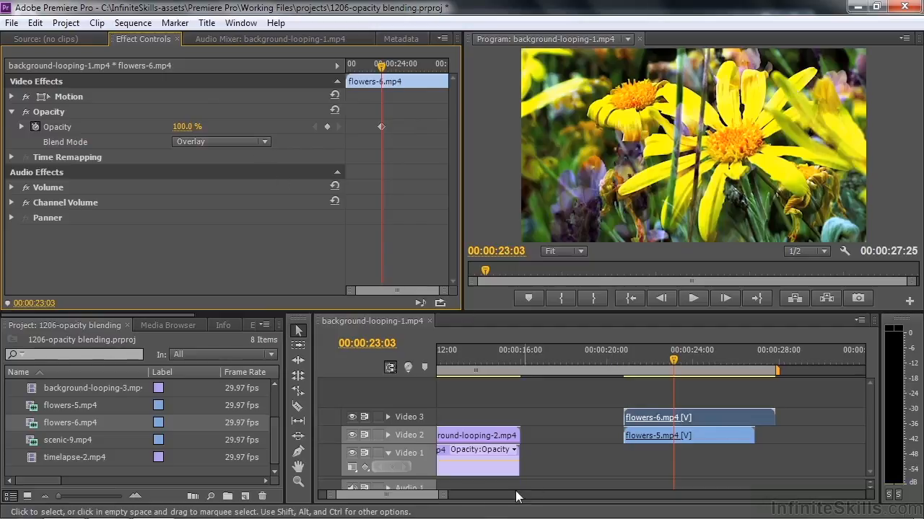
- Add scenic-9.mp4 to Video 2 after the flower clips, place timelapse-2.mp4 beneath it on Video 1, and temporarily hide Video 2 to check the lower clip
click(398, 498)
scroll(398, 498, right, 5)
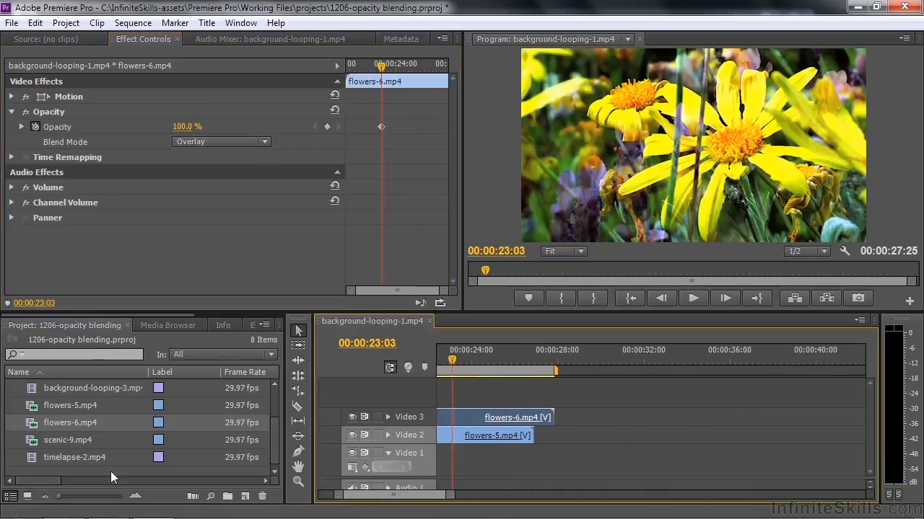
click(29, 441)
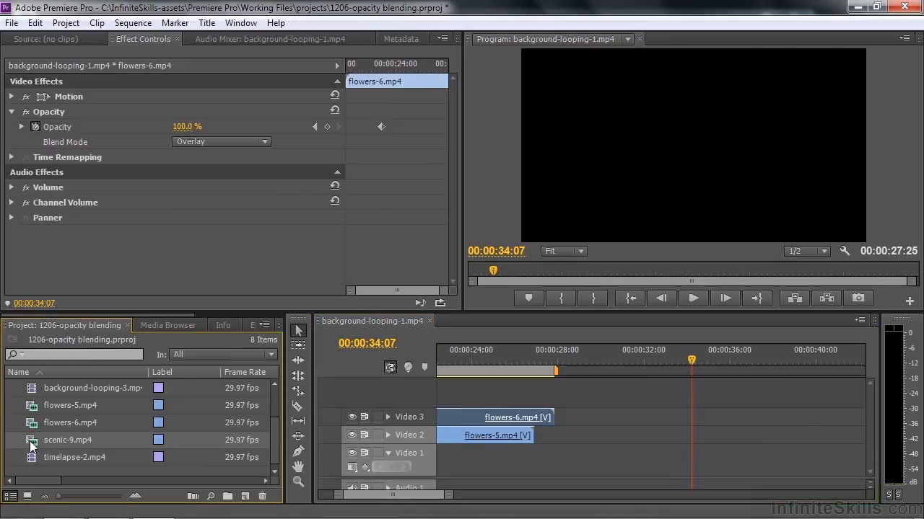
drag(29, 441, 607, 441)
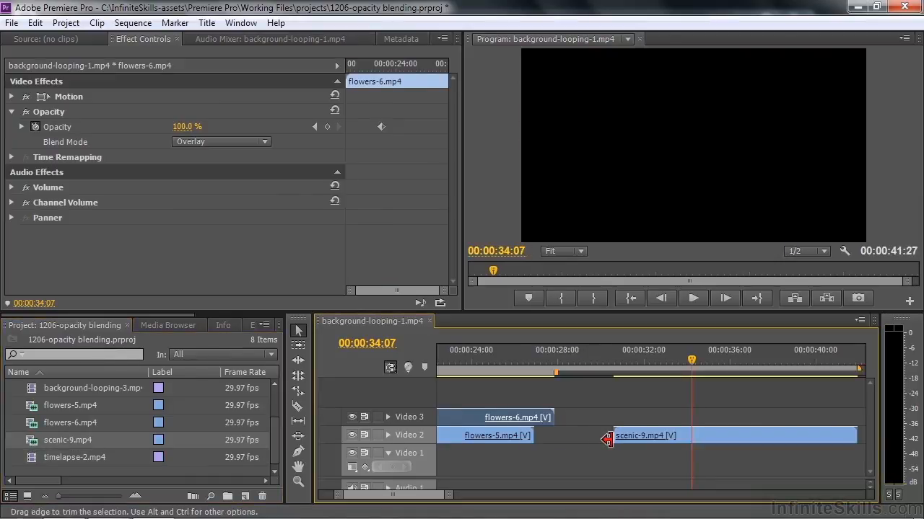
drag(31, 456, 607, 478)
click(352, 435)
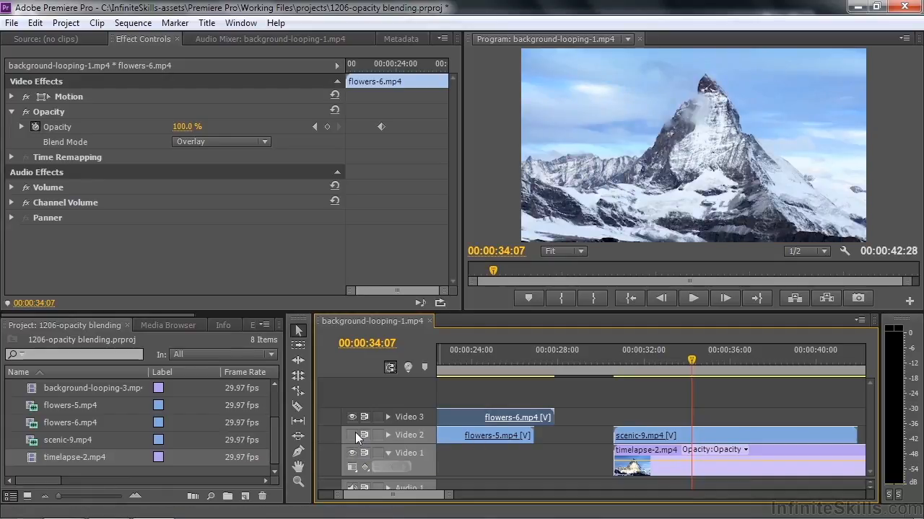
click(353, 434)
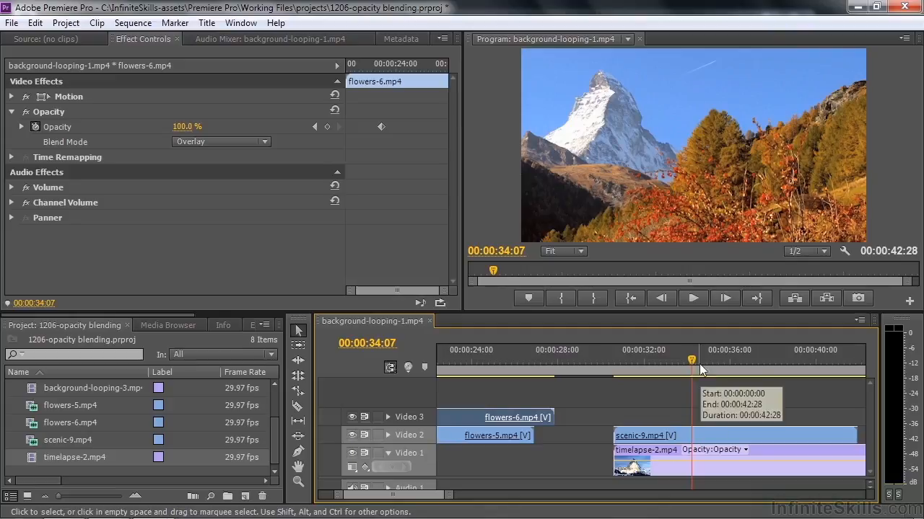
- Test the opacity of scenic-9.mp4 at 00:00:34:07 and return it to 100%
click(685, 436)
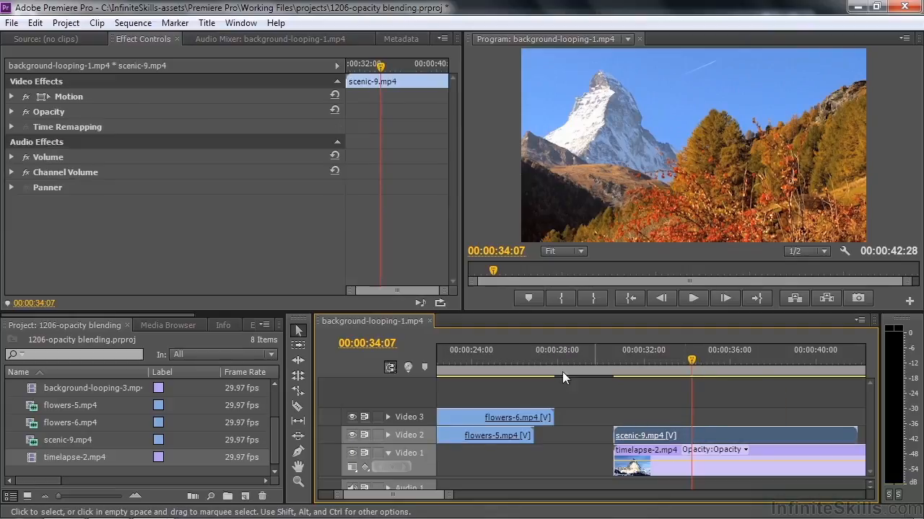
click(11, 112)
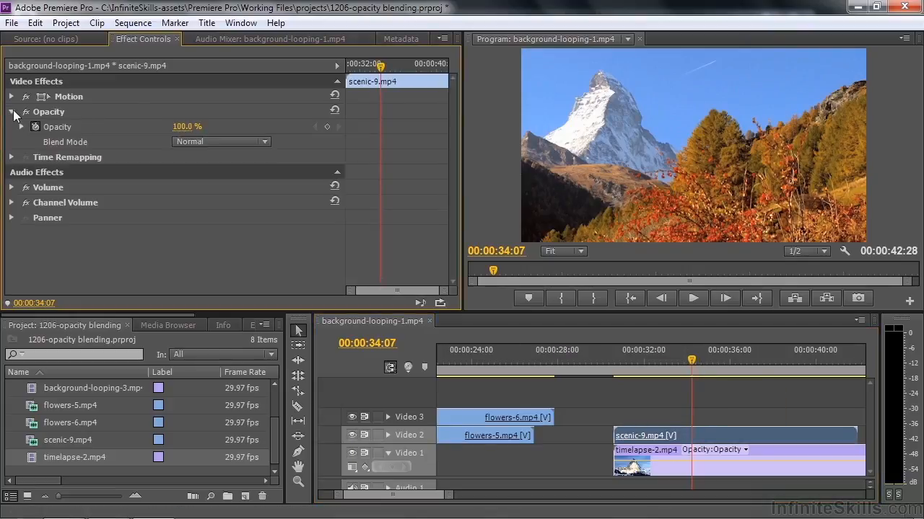
drag(178, 127, 216, 128)
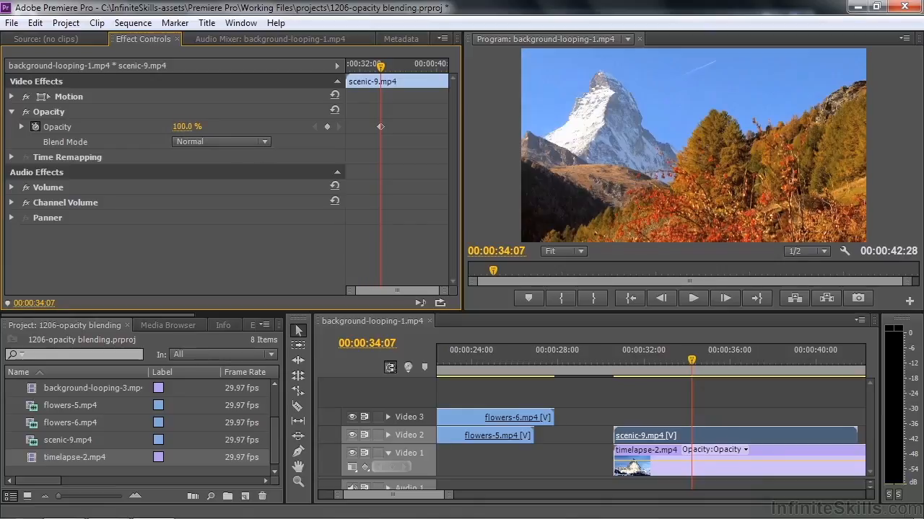
- Try the Lighten, Screen, Color Dodge, Linear Dodge (Add) and Lighter Color blend modes on scenic-9.mp4
click(265, 141)
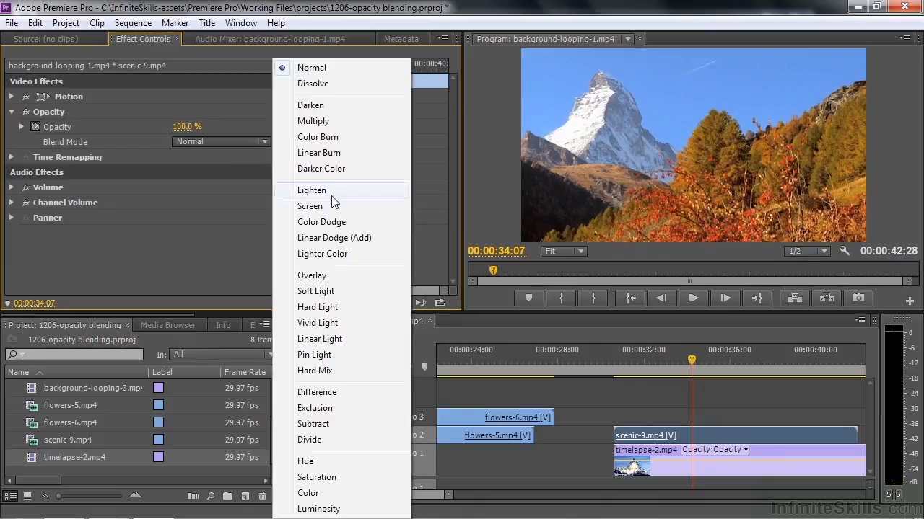
click(312, 191)
click(269, 140)
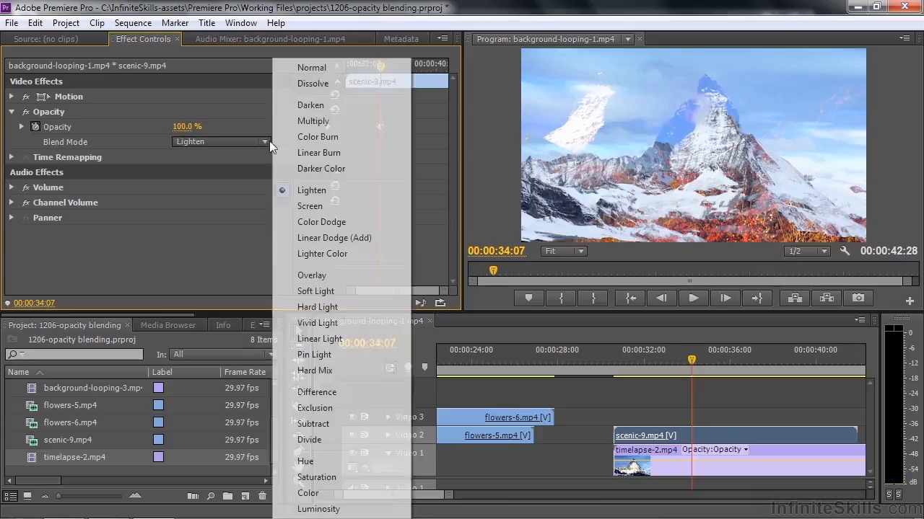
click(304, 206)
click(265, 142)
click(302, 222)
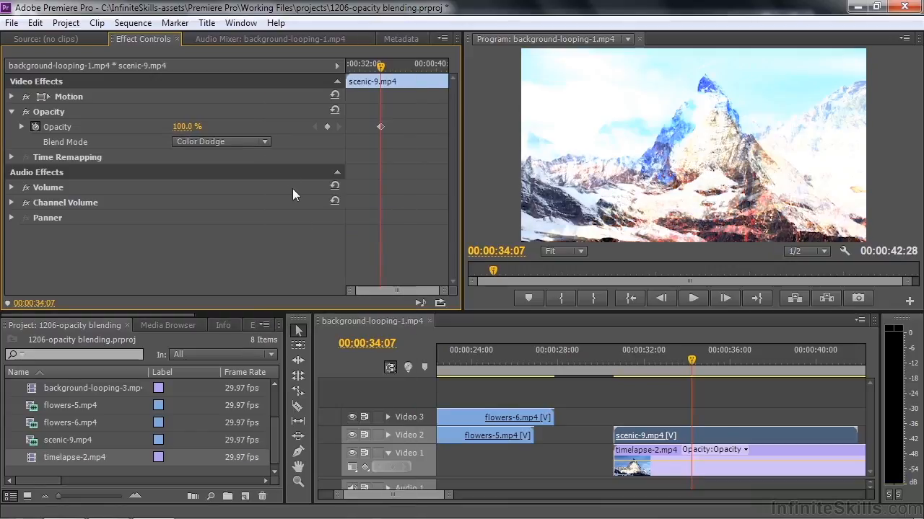
click(267, 142)
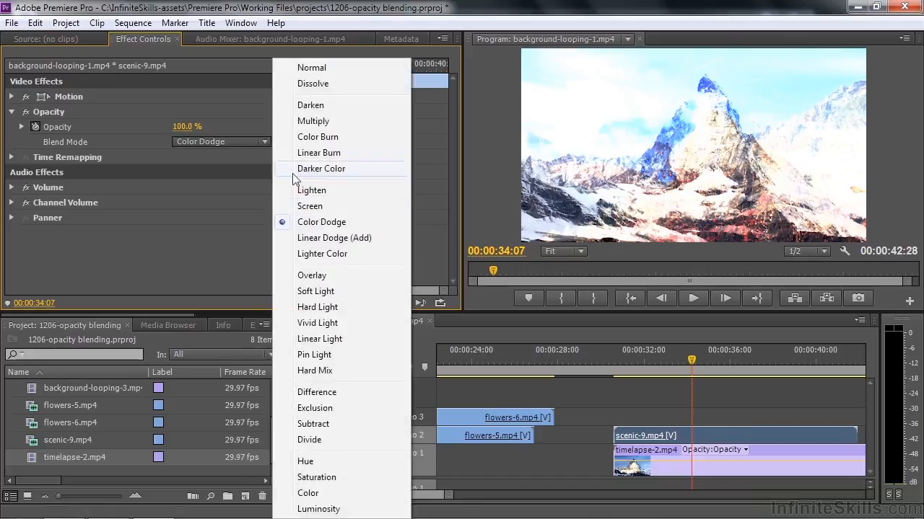
click(314, 236)
click(268, 141)
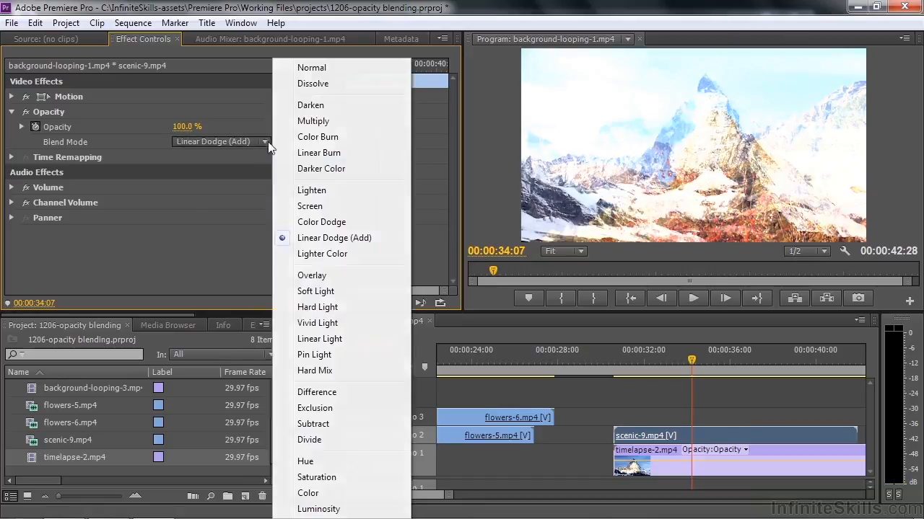
click(314, 255)
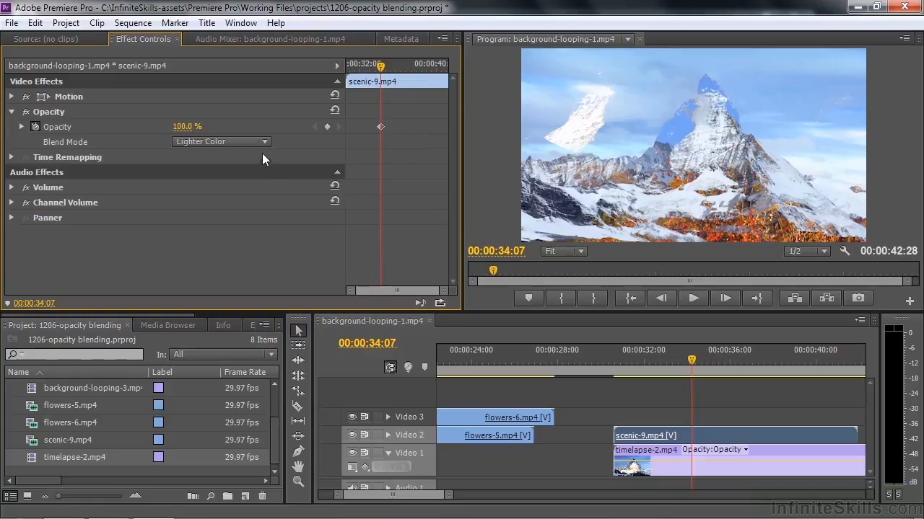
- Return scenic-9.mp4 to the Normal blend mode and lower its opacity to 40%
click(265, 142)
click(307, 68)
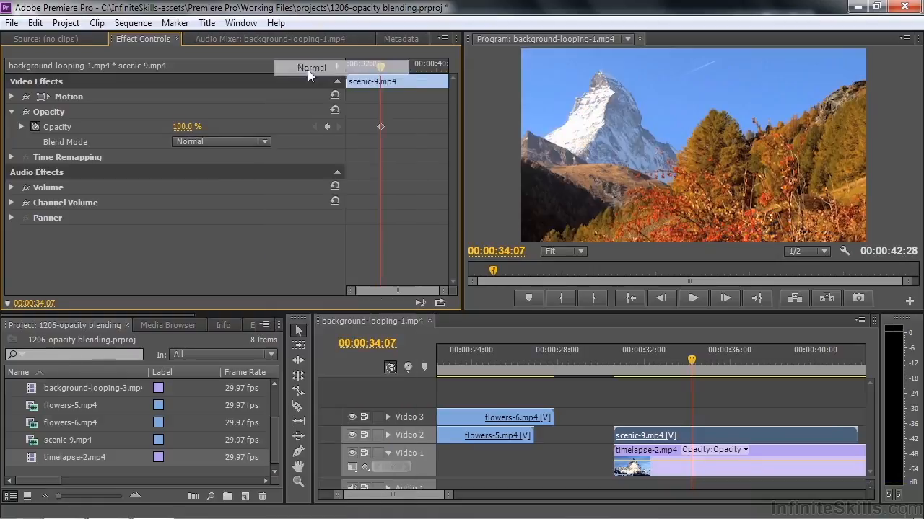
drag(189, 132, 153, 132)
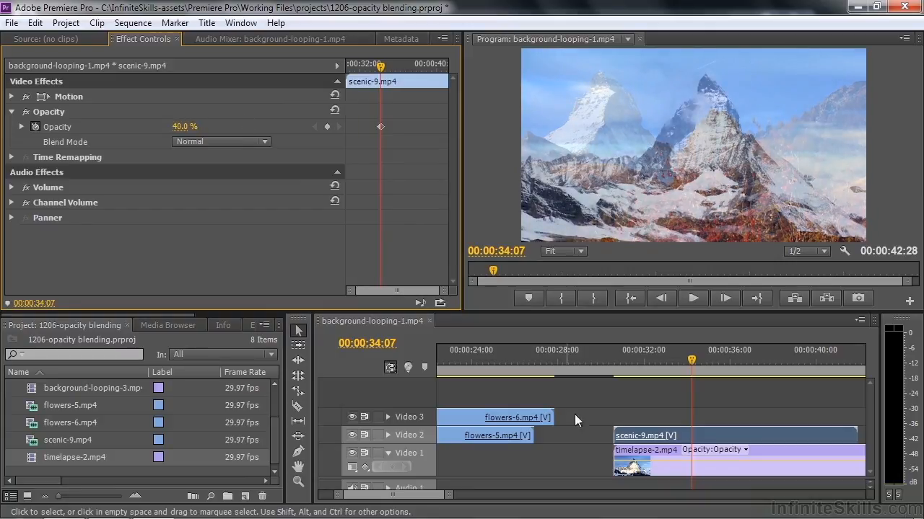
- Shift timelapse-2.mp4 to the right within the frame so its mountain peak sits beside the peak in scenic-9.mp4
click(722, 460)
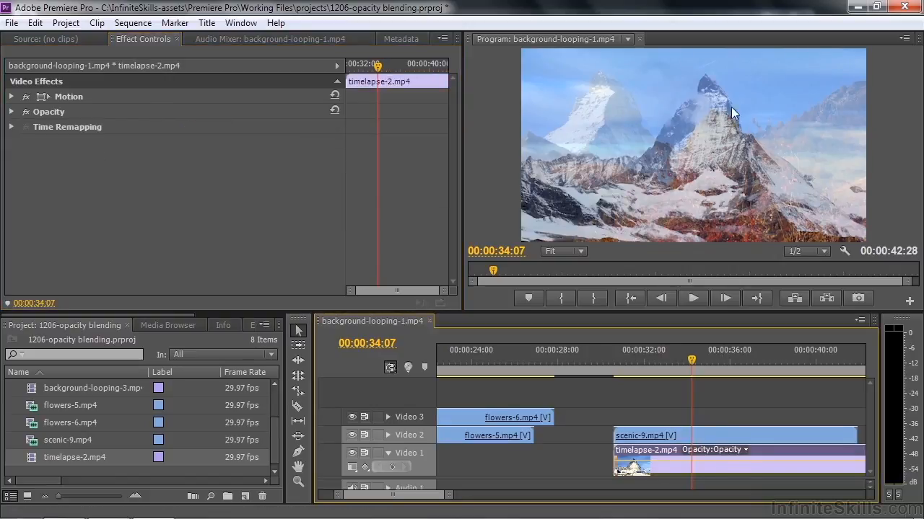
click(59, 95)
drag(670, 198, 709, 197)
drag(585, 74, 606, 152)
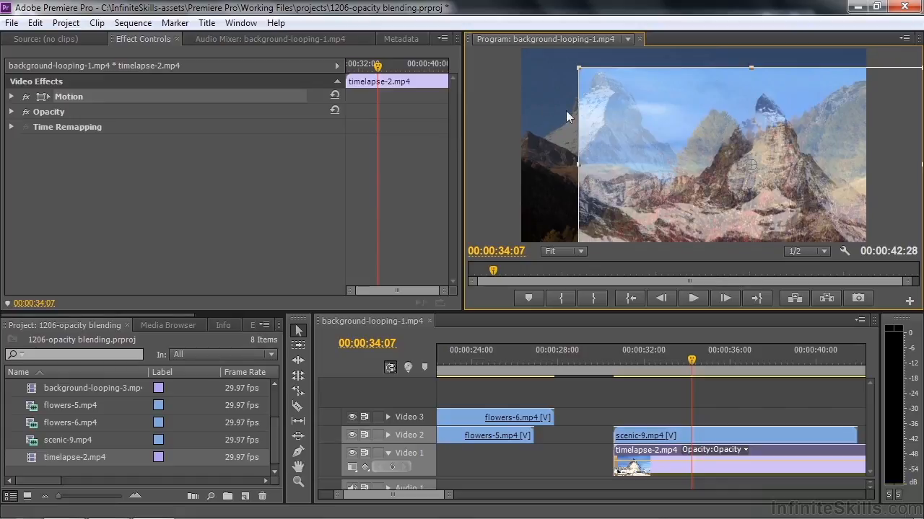
drag(673, 183, 652, 165)
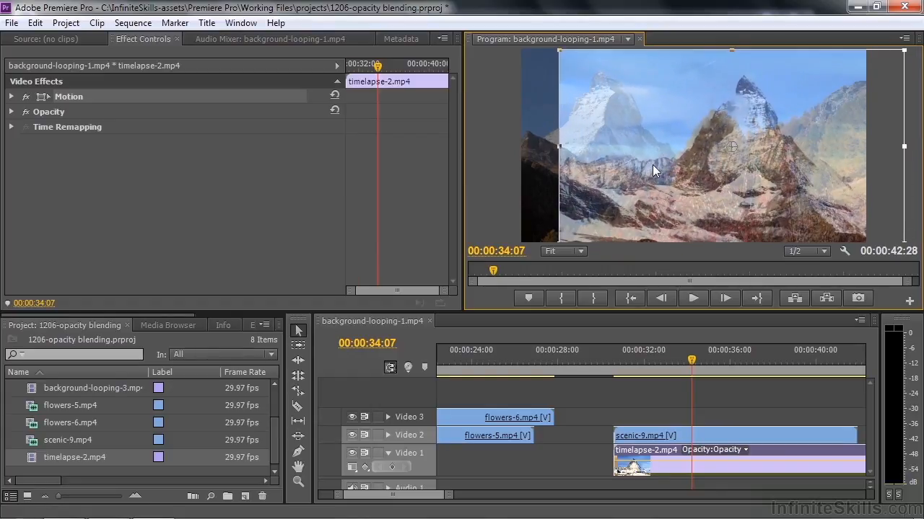
- Enlarge timelapse-2.mp4 to about 125.8% scale and reposition it at about 1184.9, 552.0 so it fills the frame
click(11, 97)
drag(182, 130, 399, 145)
drag(554, 145, 513, 147)
drag(604, 172, 606, 172)
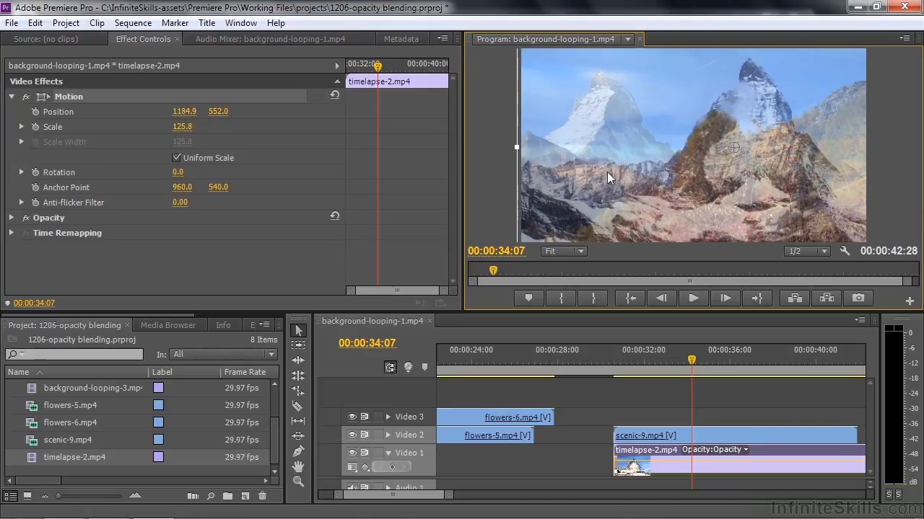
- Enlarge scenic-9.mp4 beyond the frame edges, nudge its peak into place beside the other mountain, and fine-tune its opacity to about 39%
click(671, 437)
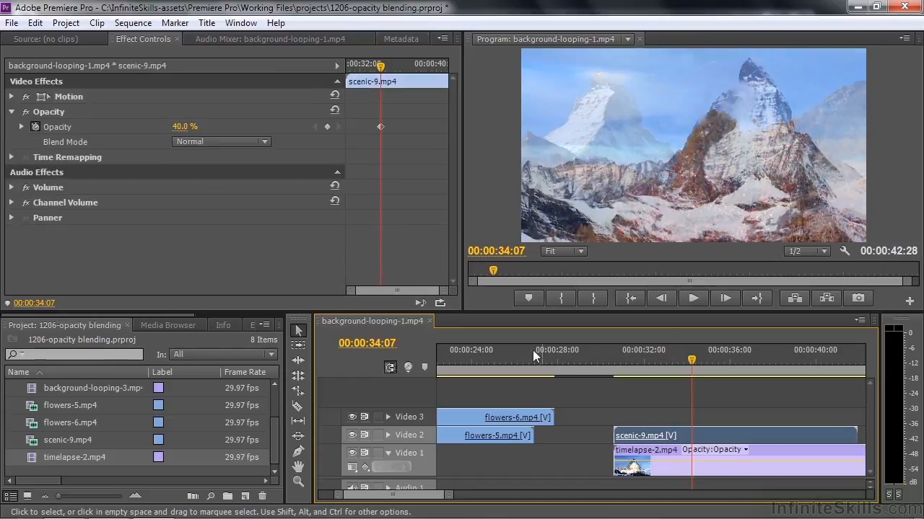
click(70, 98)
mouse_move(593, 112)
mouse_down()
mouse_move(603, 114)
mouse_move(593, 107)
mouse_up()
drag(521, 140, 482, 144)
drag(607, 141, 615, 143)
mouse_move(180, 129)
mouse_down()
mouse_move(212, 128)
mouse_move(175, 129)
mouse_move(183, 128)
mouse_up()
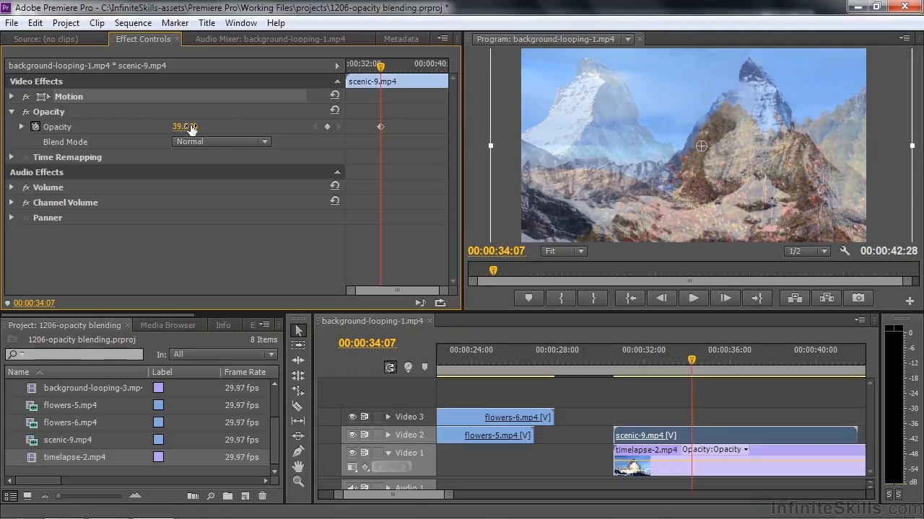